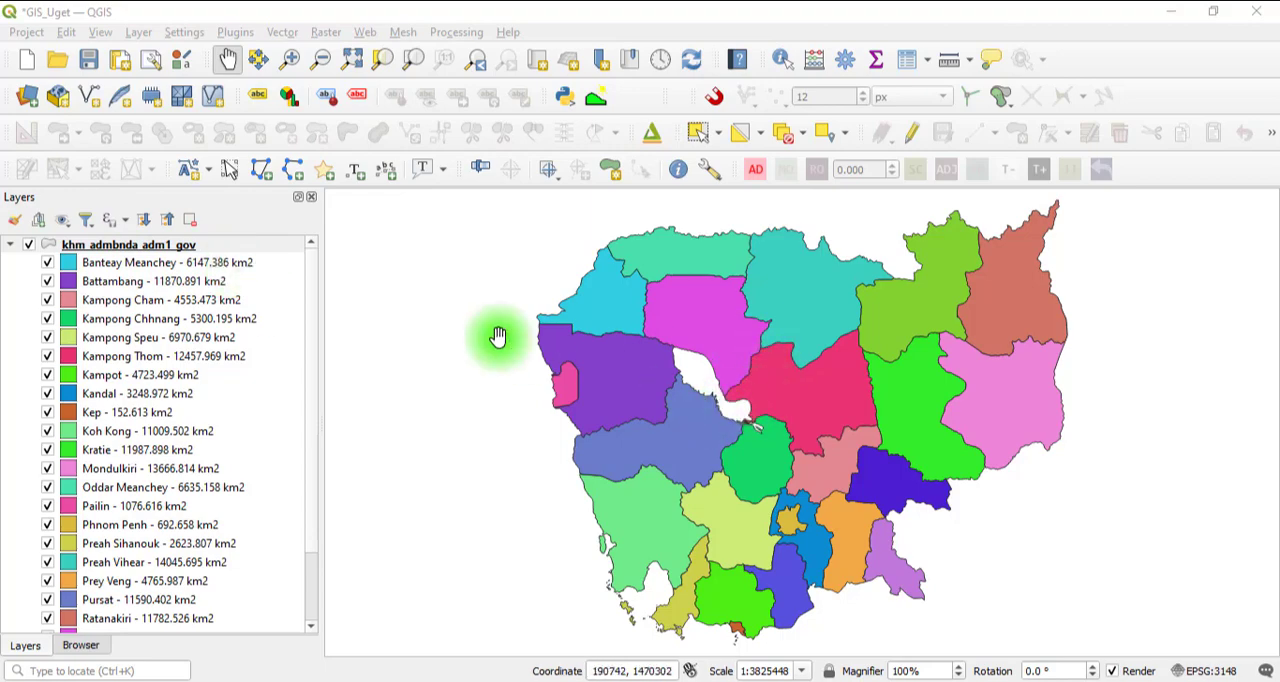
Create a new empty print layout titled Cambodia.
click(151, 62)
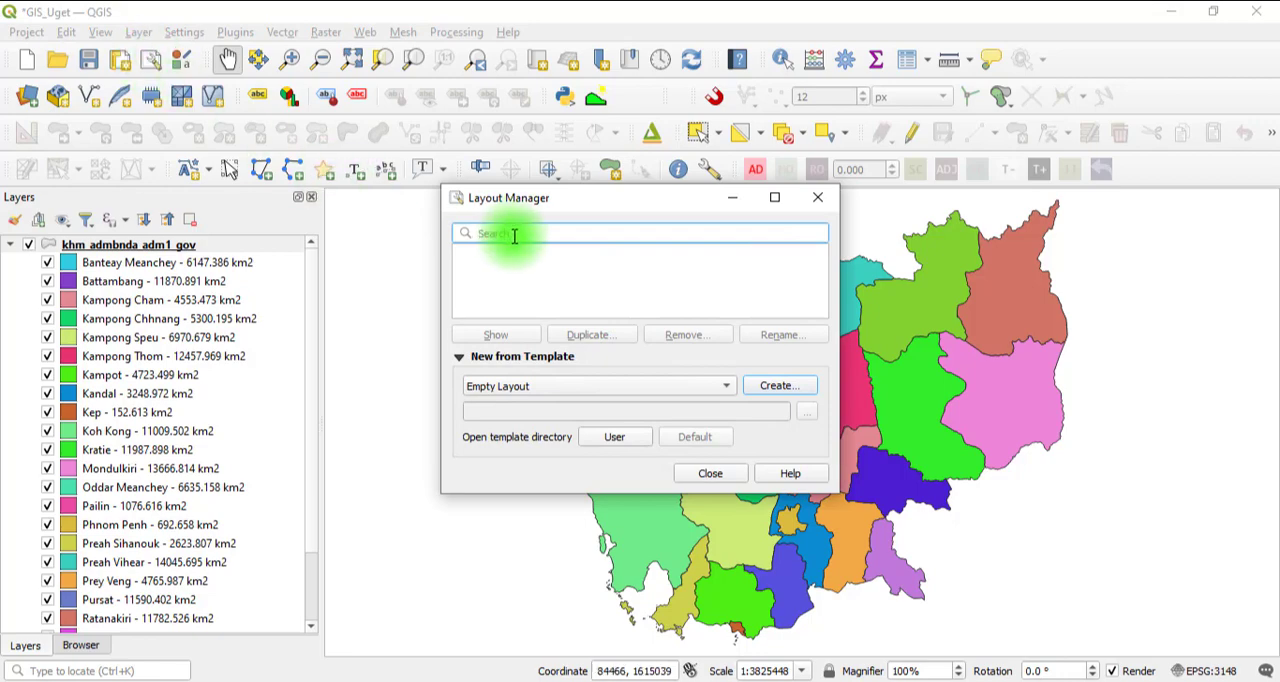
click(768, 390)
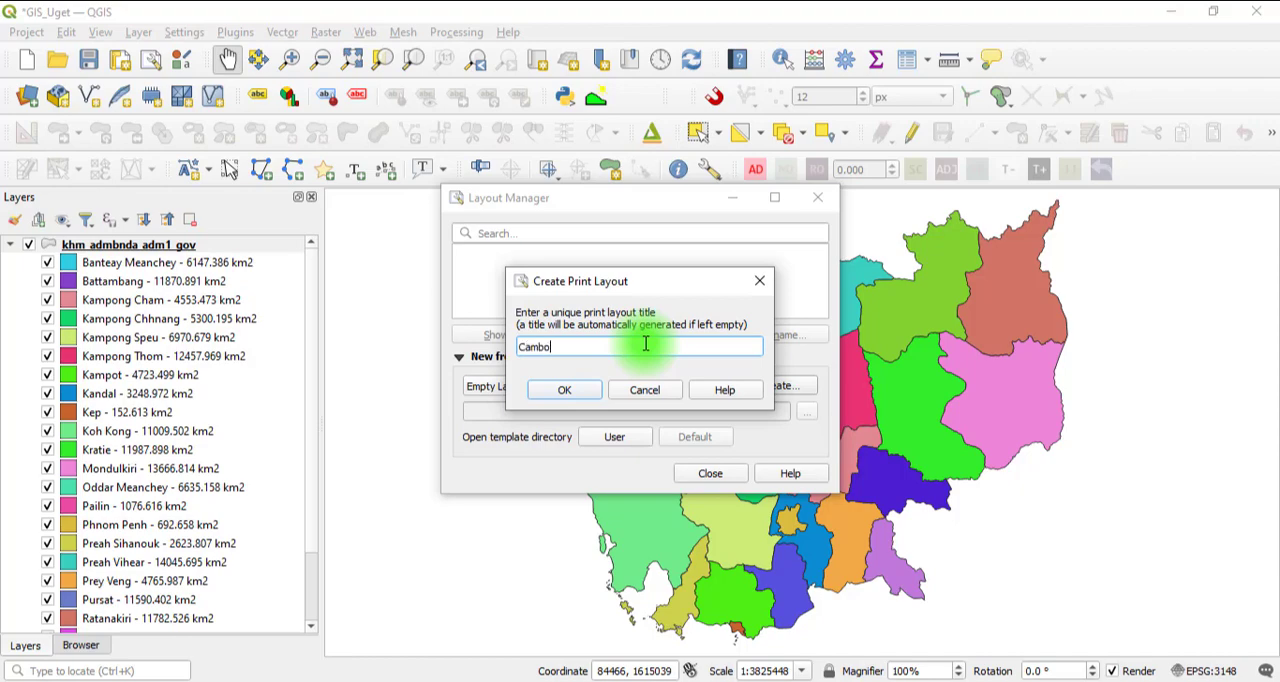
click(564, 390)
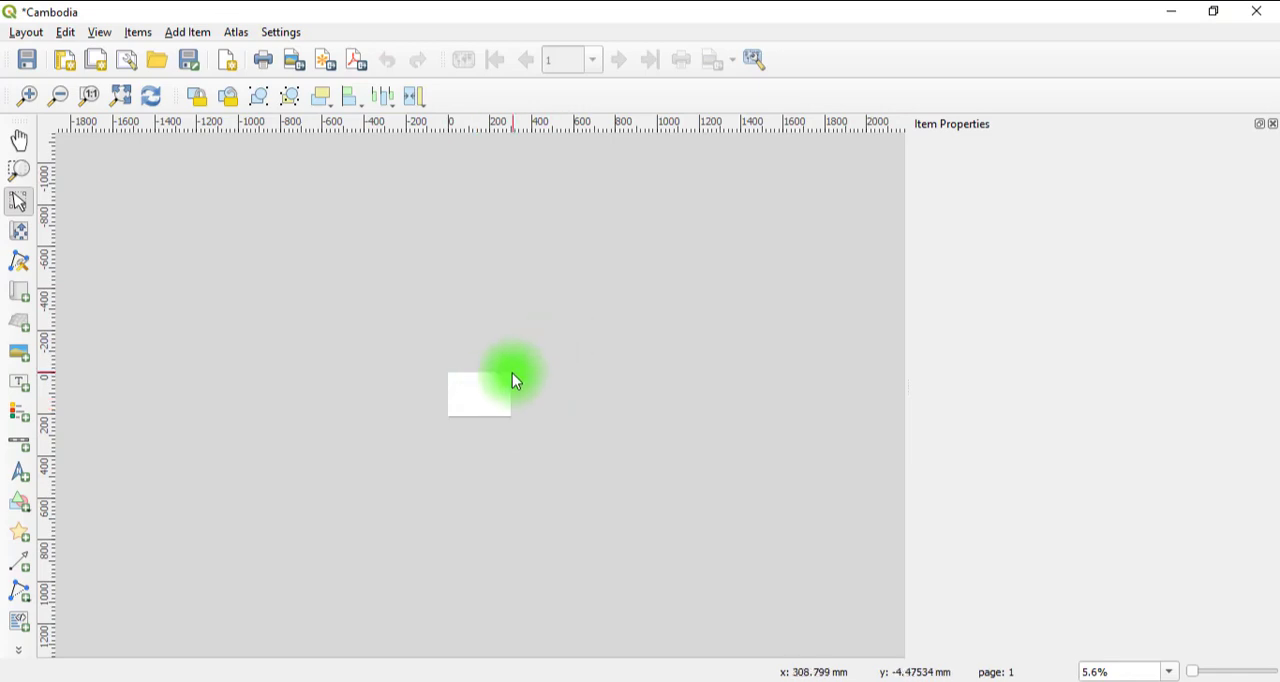
Open the page properties of the blank layout page to check its size and orientation.
scroll(470, 380, up, 4)
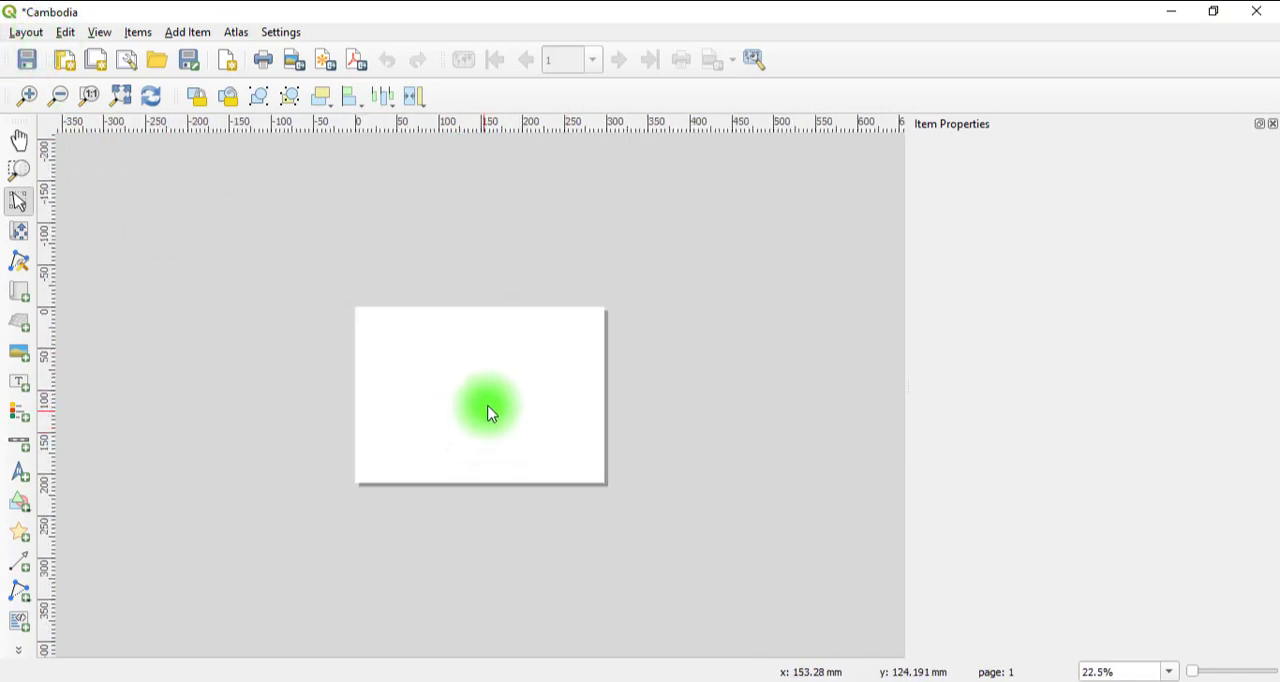
scroll(497, 379, down, 4)
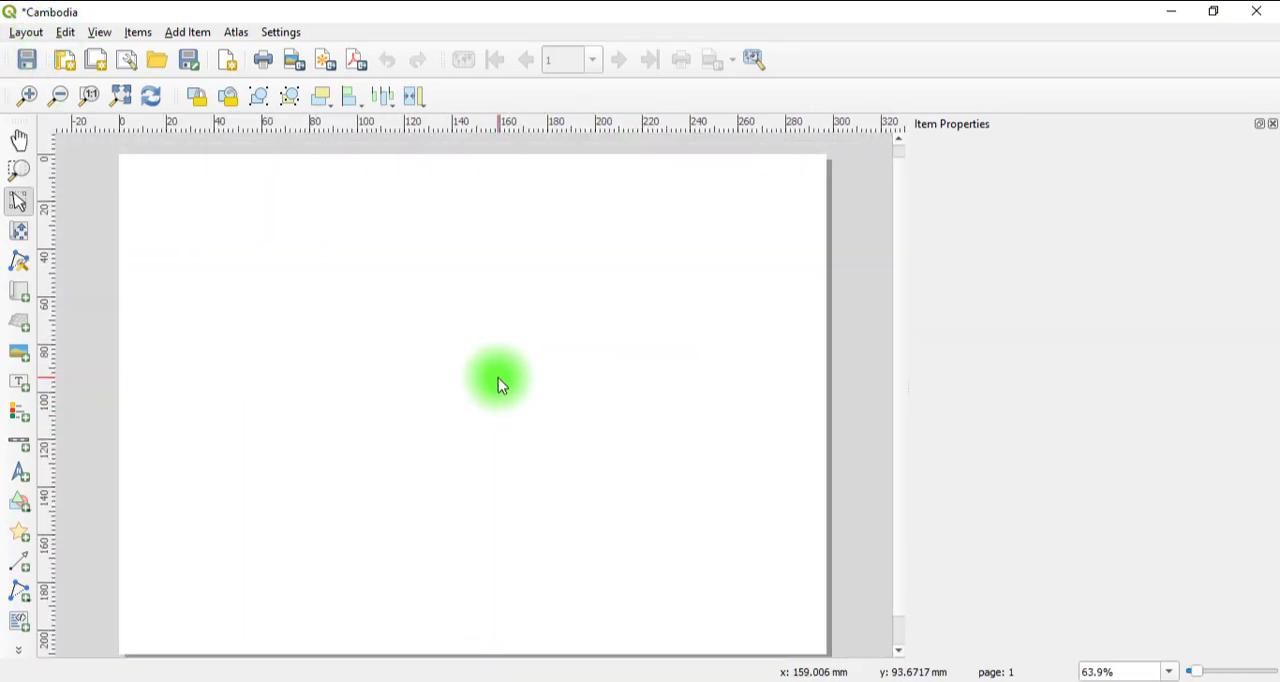
right_click(522, 354)
click(570, 366)
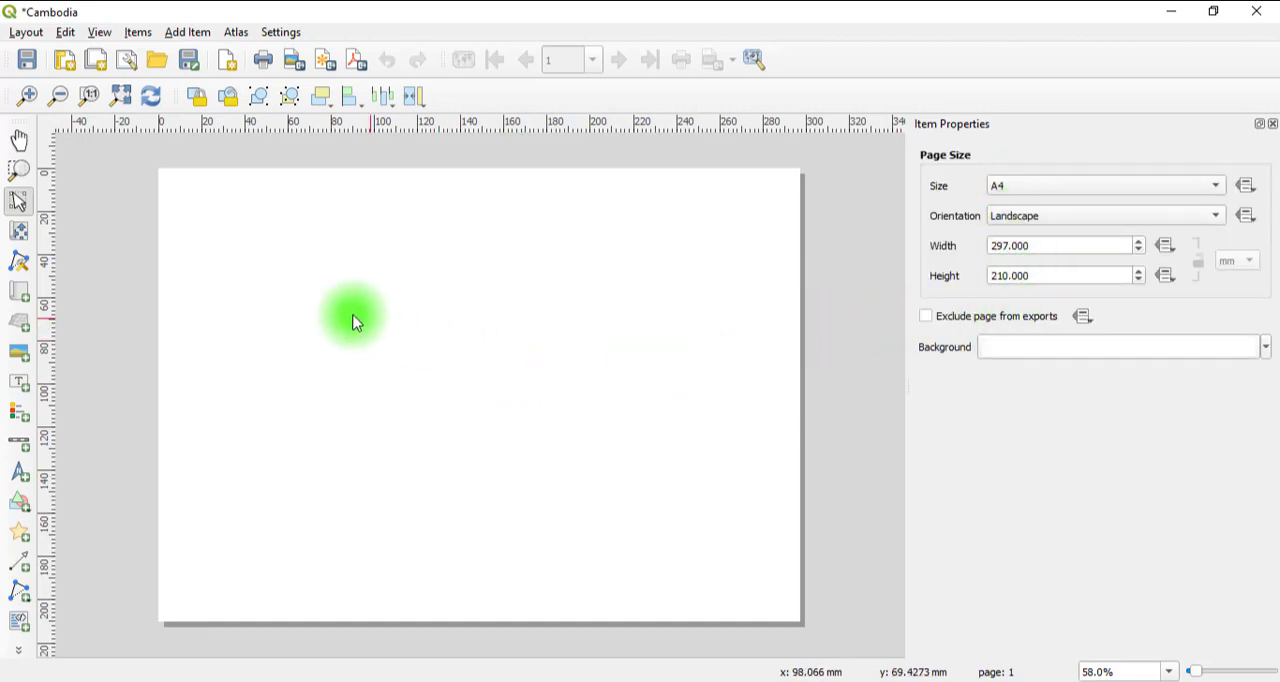
Add a map covering most of the page and pull its edges inward to leave an even margin around it.
click(20, 289)
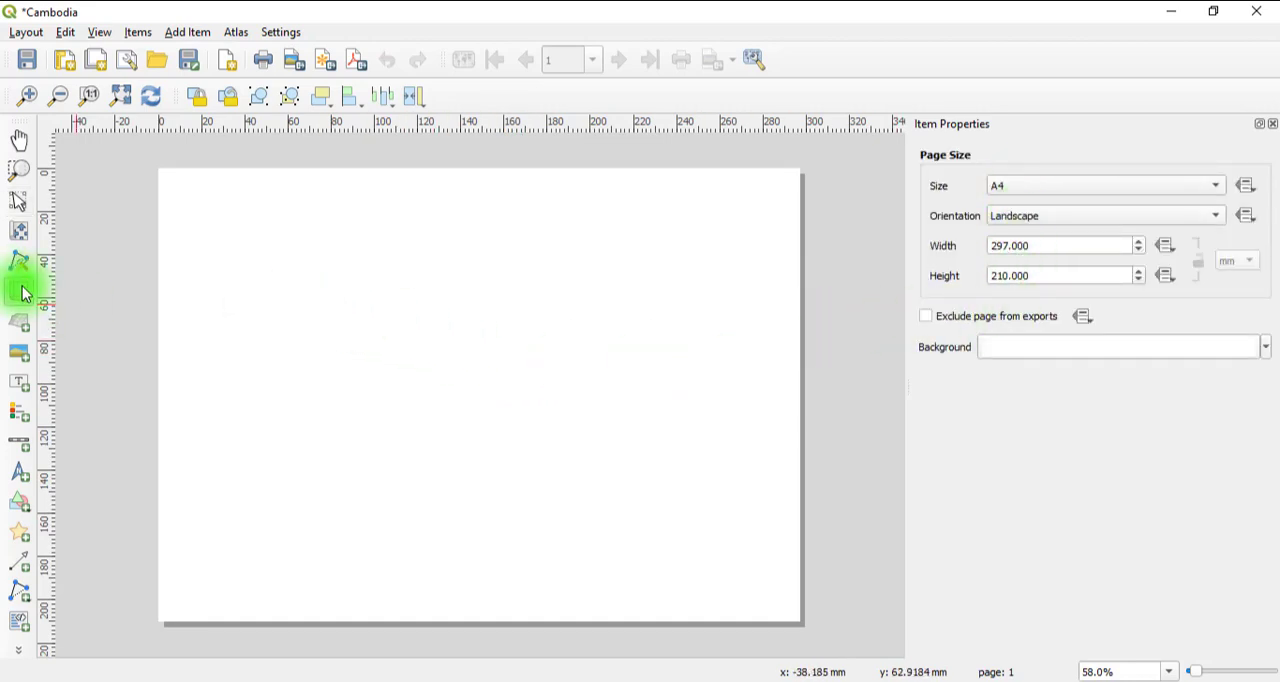
drag(168, 179, 786, 610)
drag(173, 394, 181, 394)
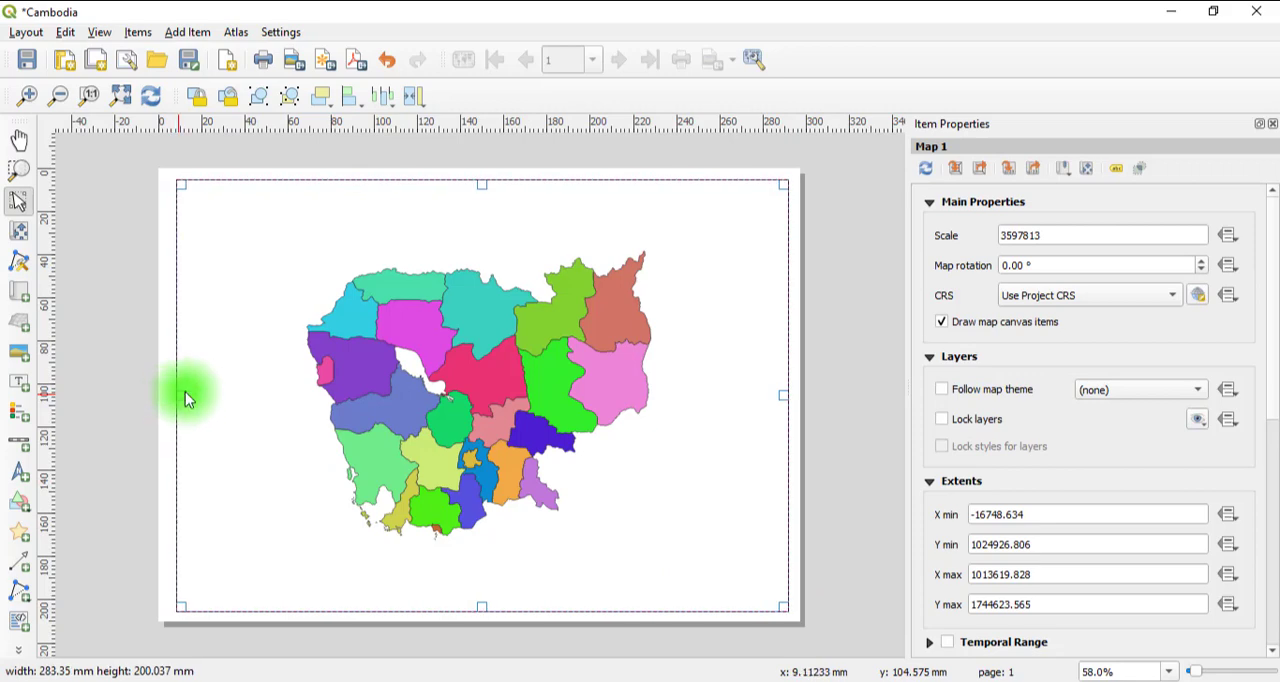
drag(480, 182, 480, 194)
drag(779, 398, 780, 393)
drag(472, 606, 478, 594)
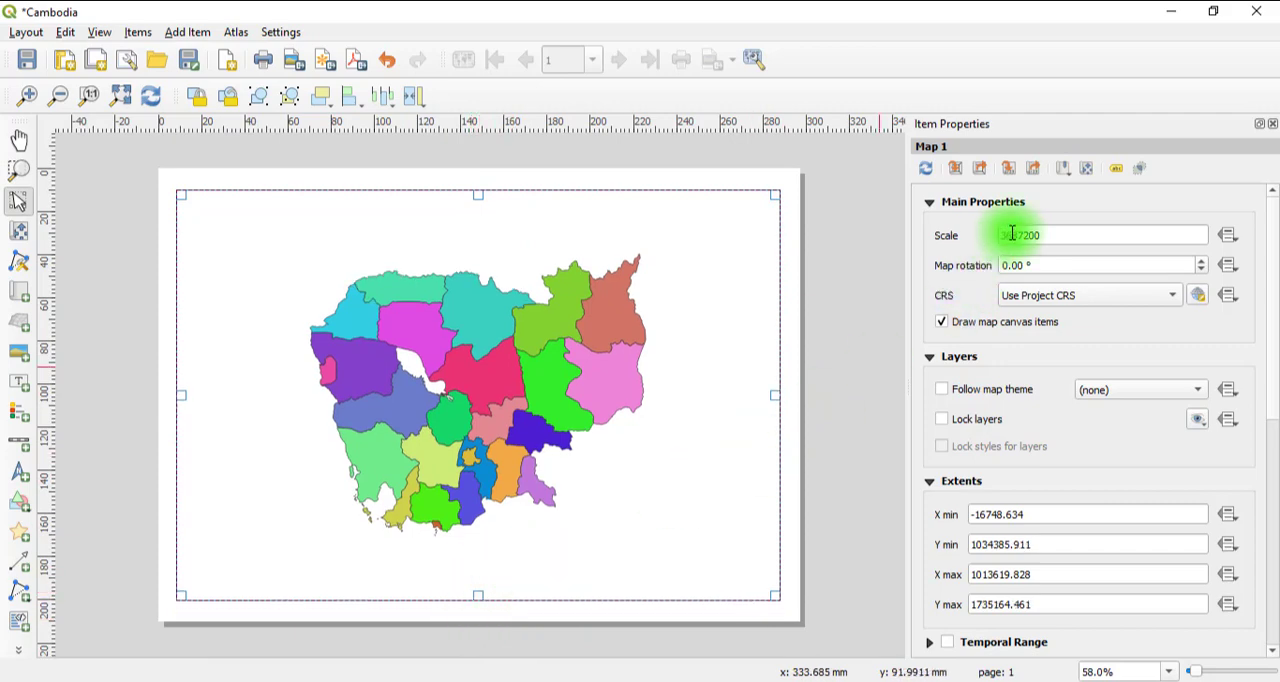
Set the map scale to 3287200 and shift the map content toward the left side of its frame.
text(2)
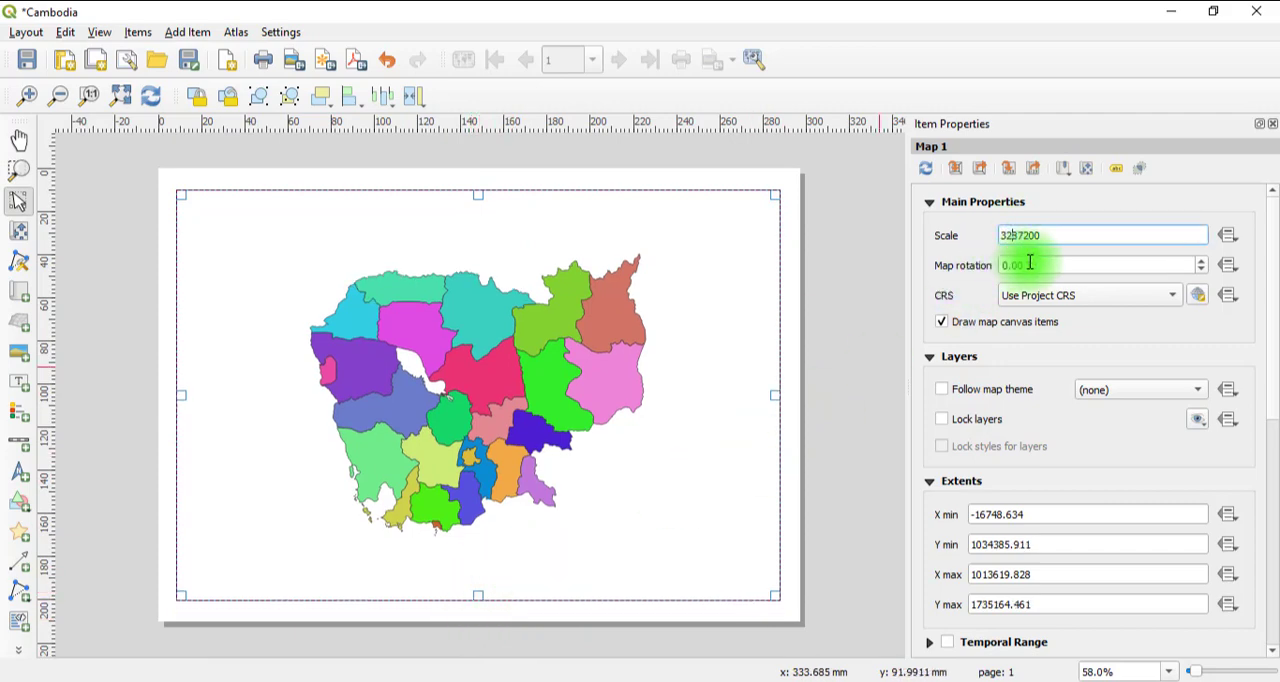
click(1041, 262)
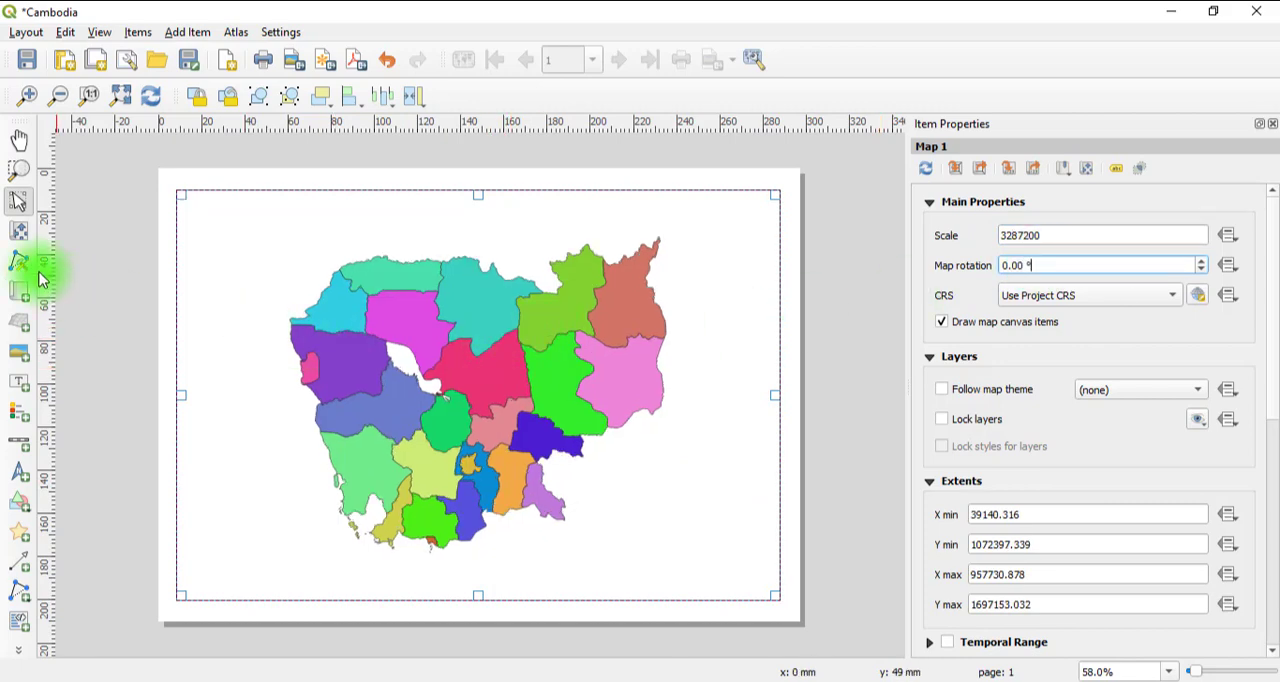
drag(452, 379, 373, 373)
click(16, 203)
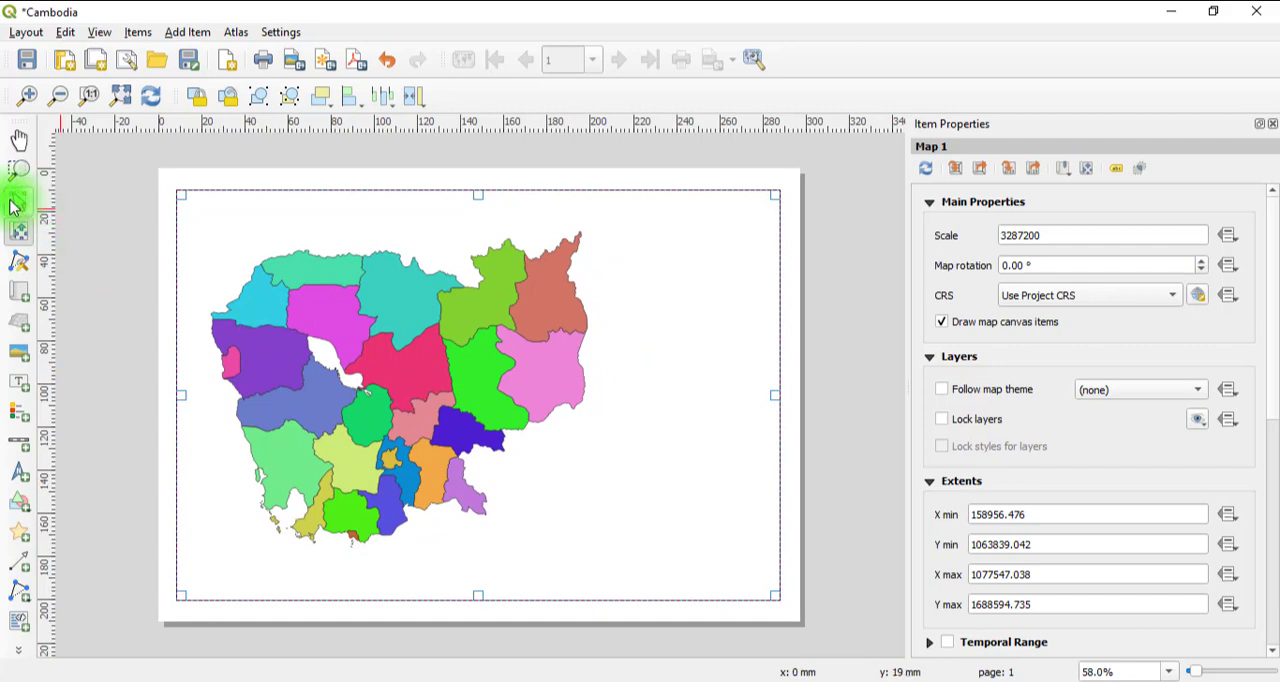
Add a legend in the empty area right of the provinces and move it slightly up and left.
click(26, 419)
drag(610, 222, 760, 582)
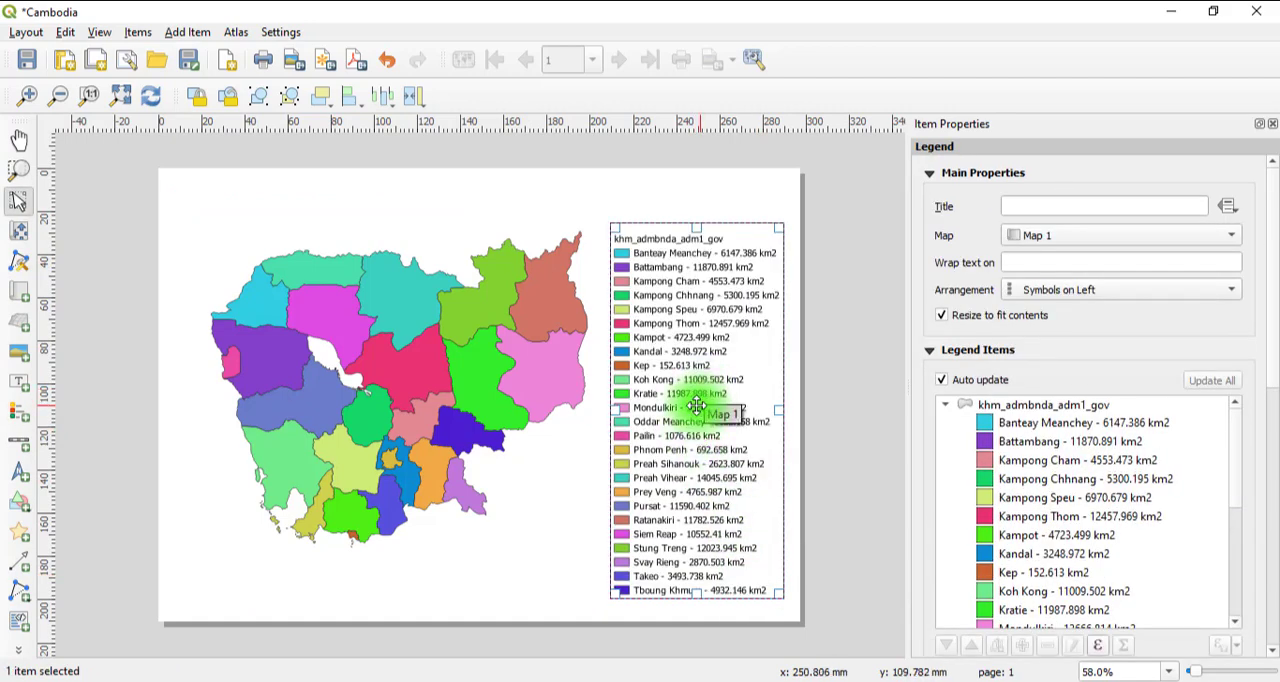
drag(688, 415, 678, 396)
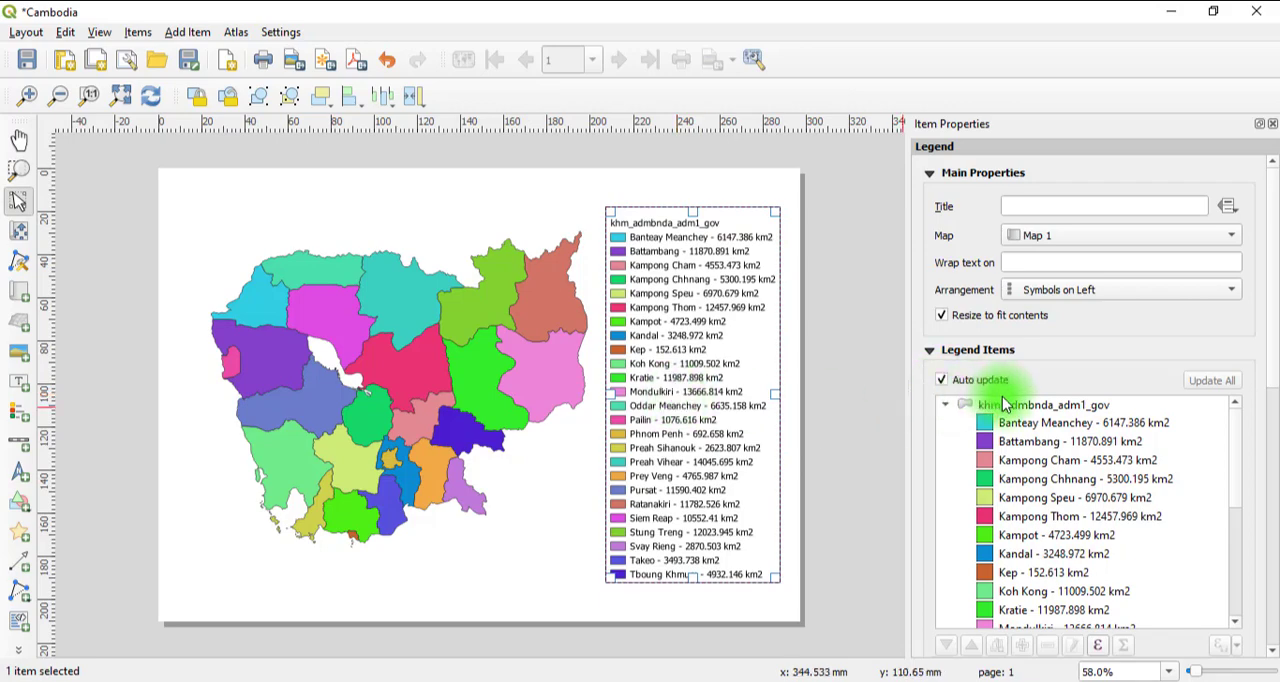
Turn off the legend's automatic updating and rename its layer heading to Province of Cambodia.
scroll(1005, 460, down, 2)
scroll(1006, 458, up, 2)
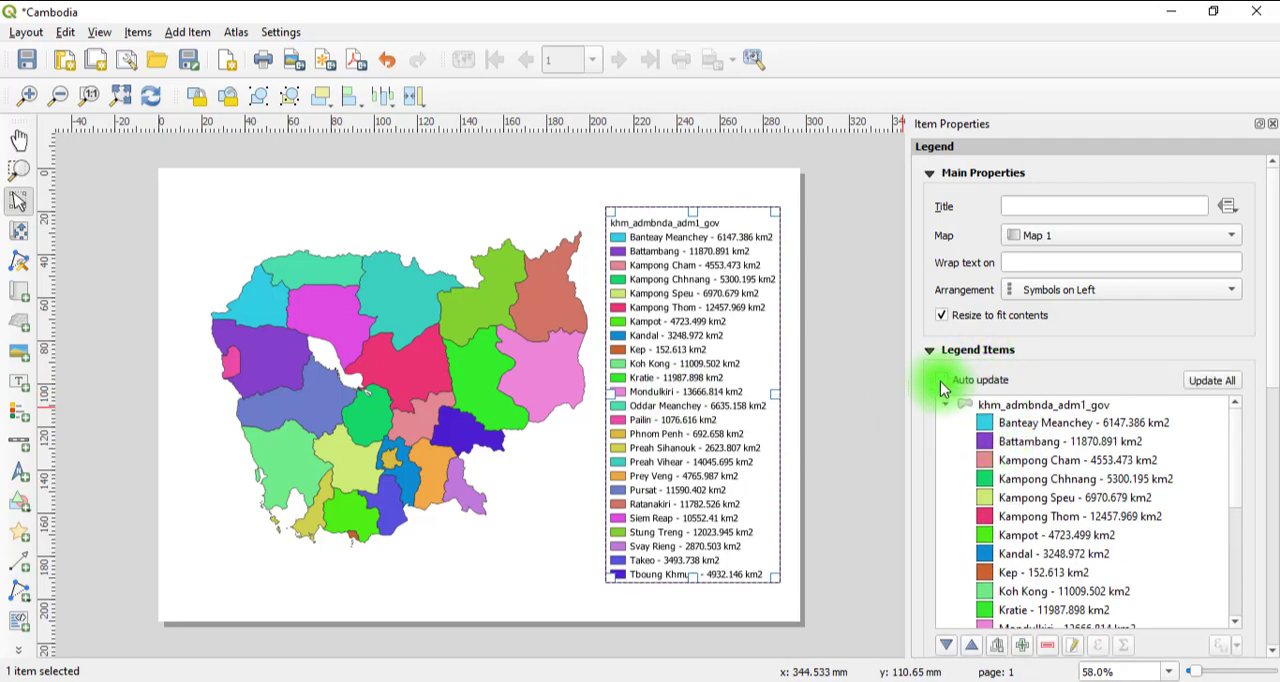
click(1010, 406)
double_click(1015, 409)
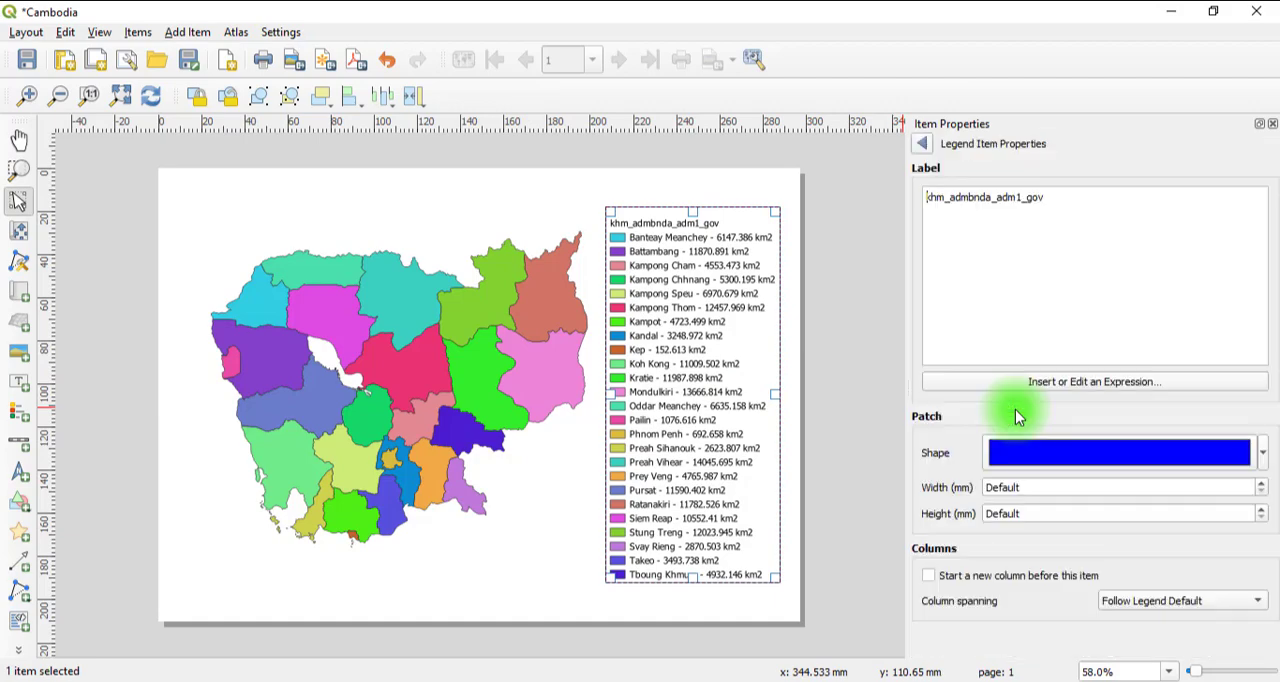
double_click(1038, 198)
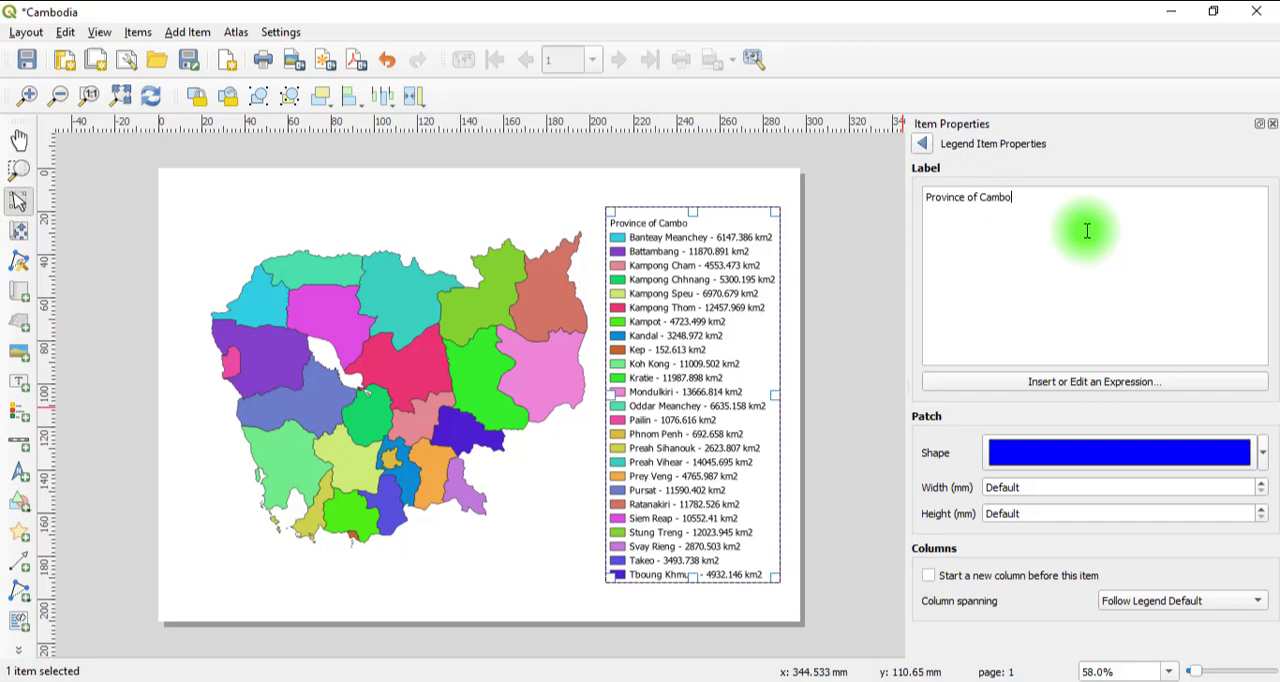
click(921, 143)
Set the font style of the legend's subgroup headings to Bold.
drag(1273, 317, 1258, 467)
click(983, 395)
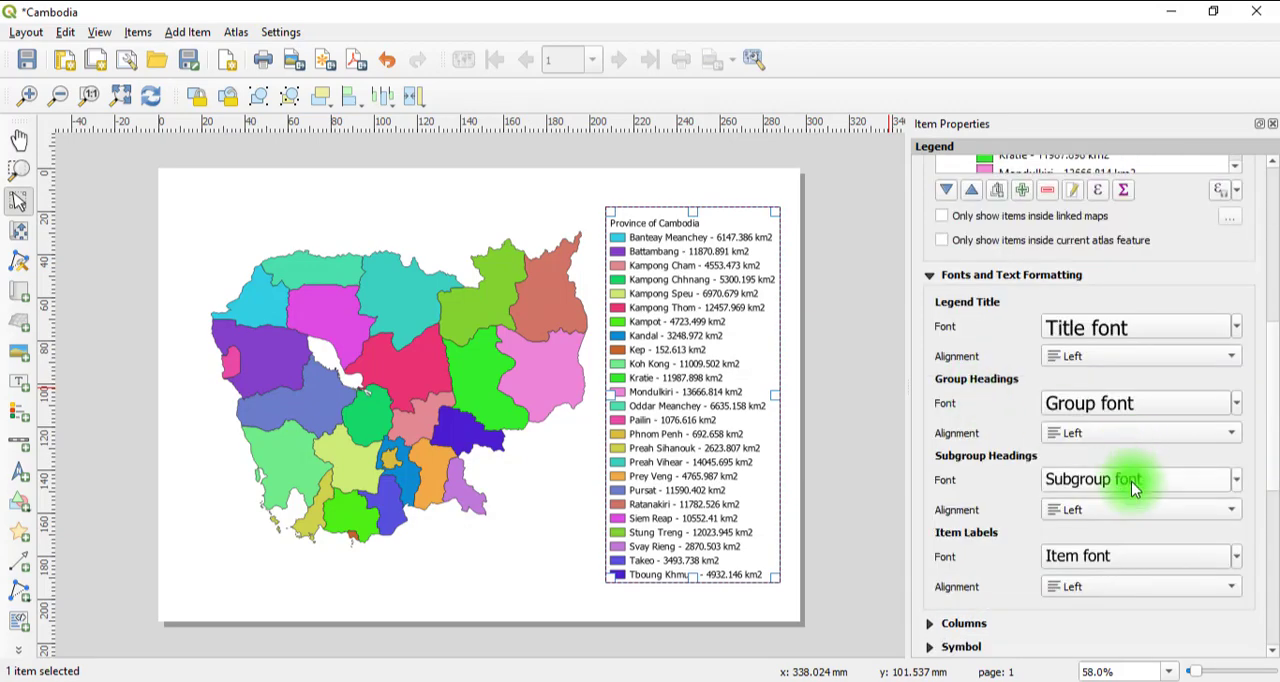
click(1129, 480)
click(1023, 268)
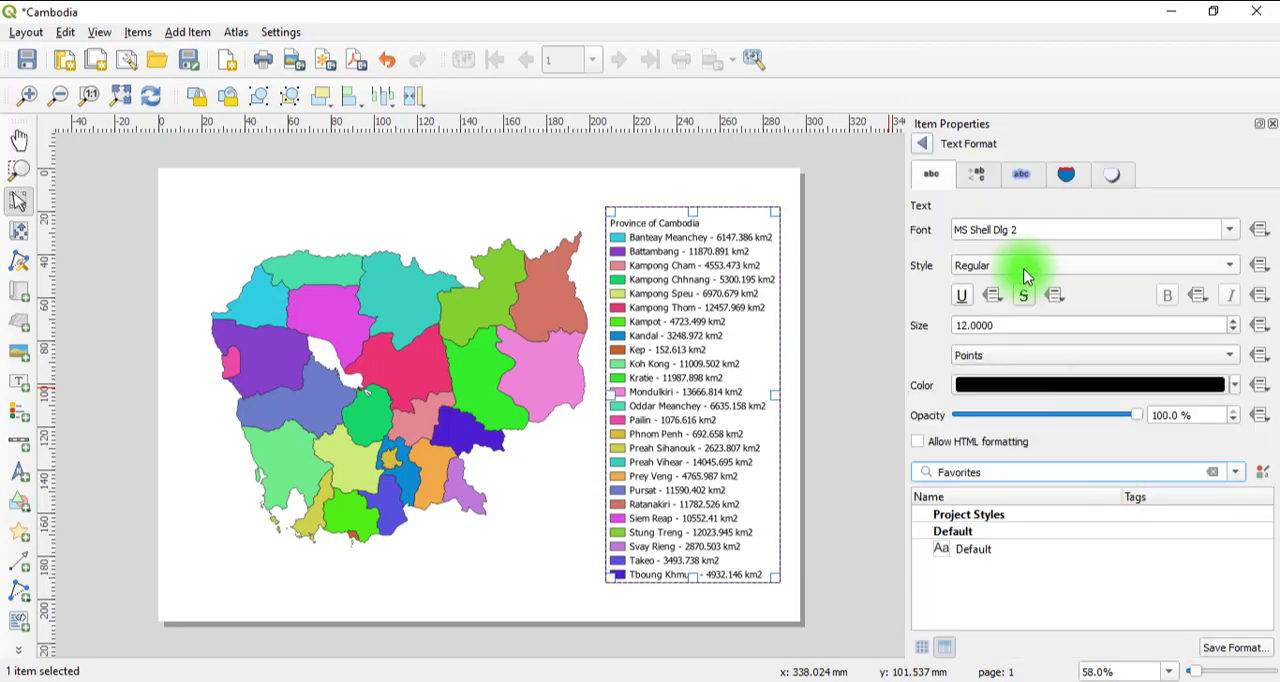
click(1020, 287)
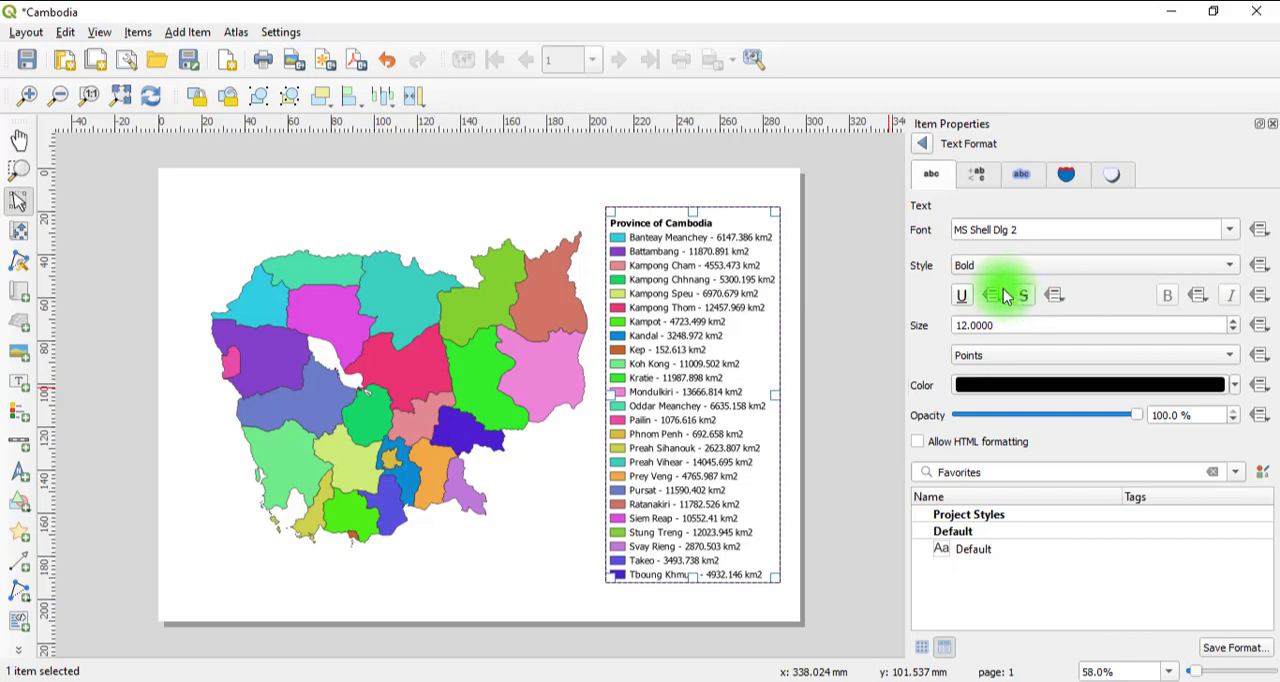
click(792, 299)
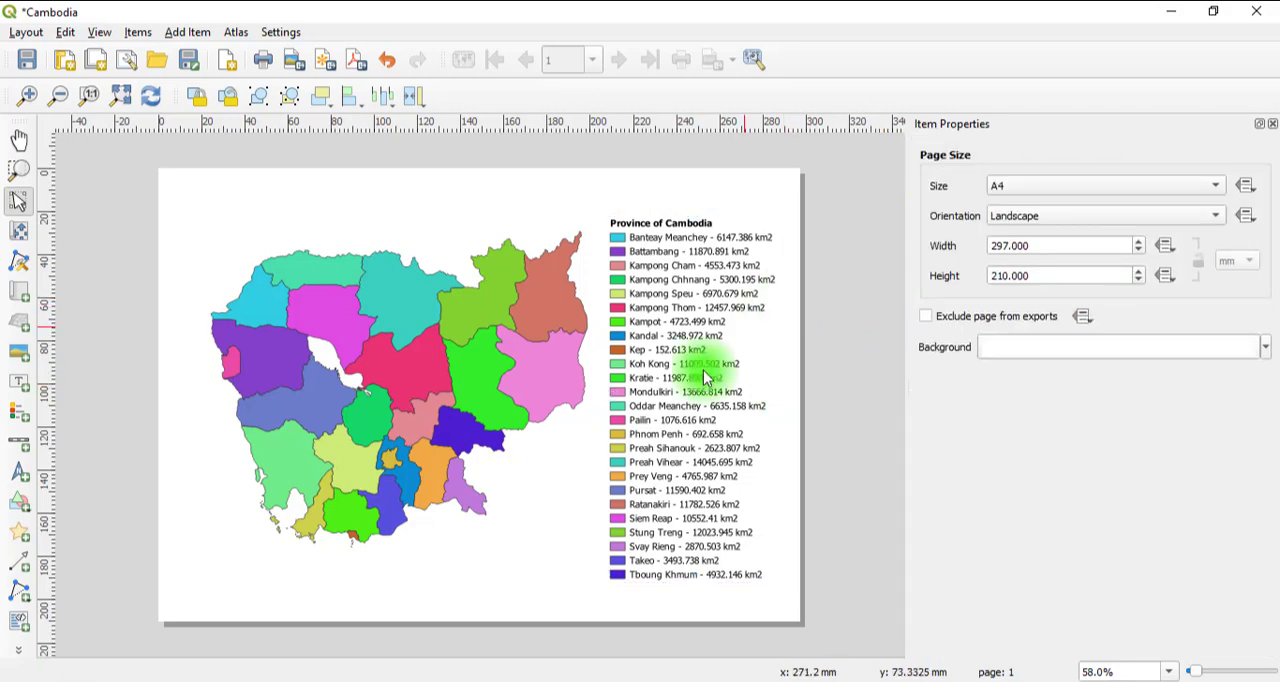
Enable the frame around the map and shift the legend slightly left to clear the frame's right edge.
click(190, 404)
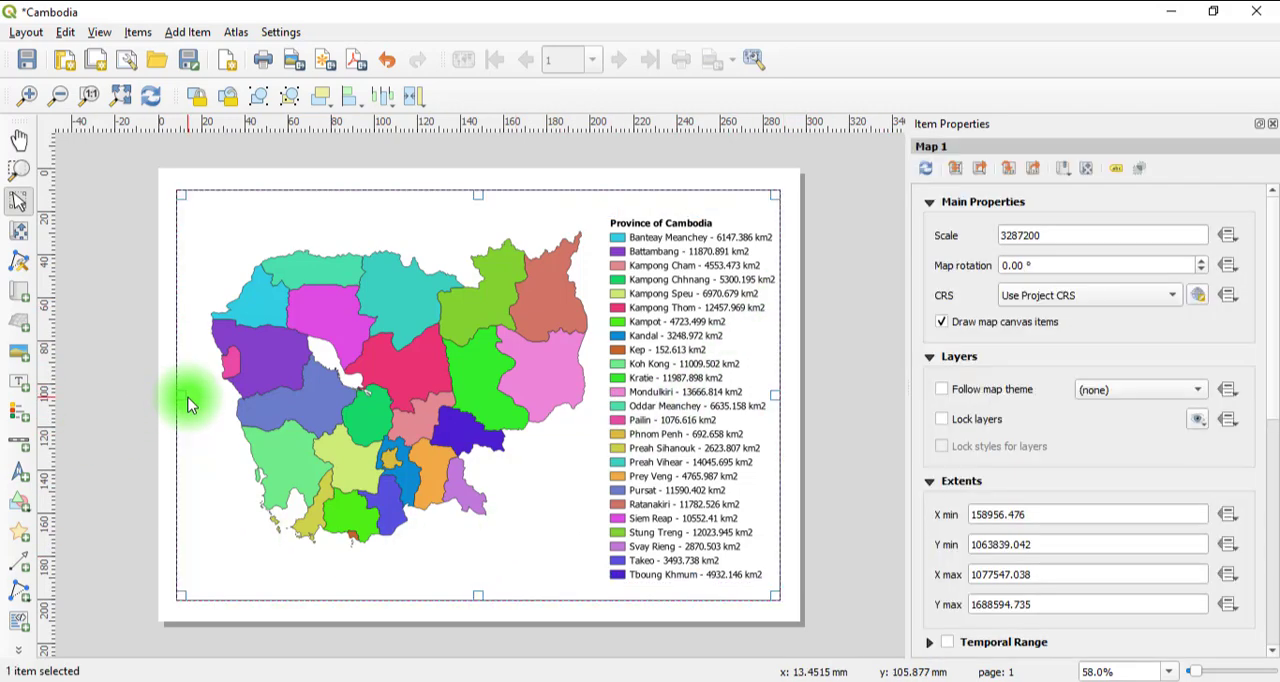
drag(1271, 364, 1272, 565)
click(948, 358)
click(795, 248)
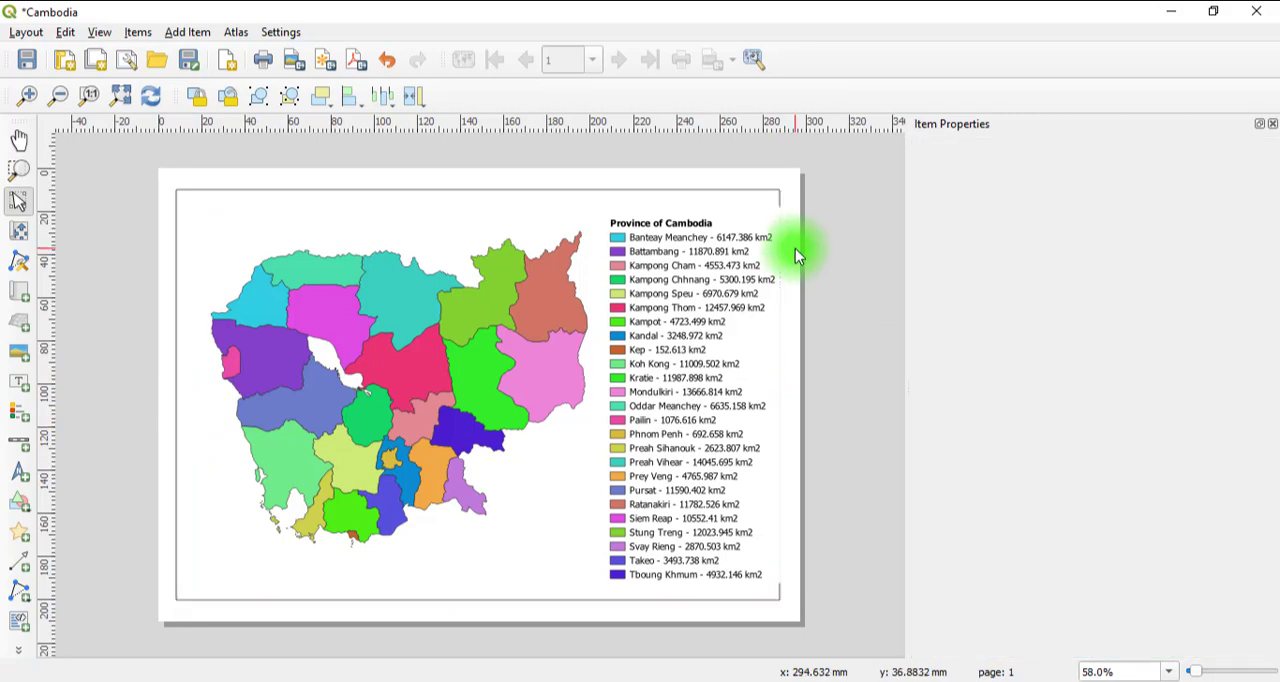
click(684, 360)
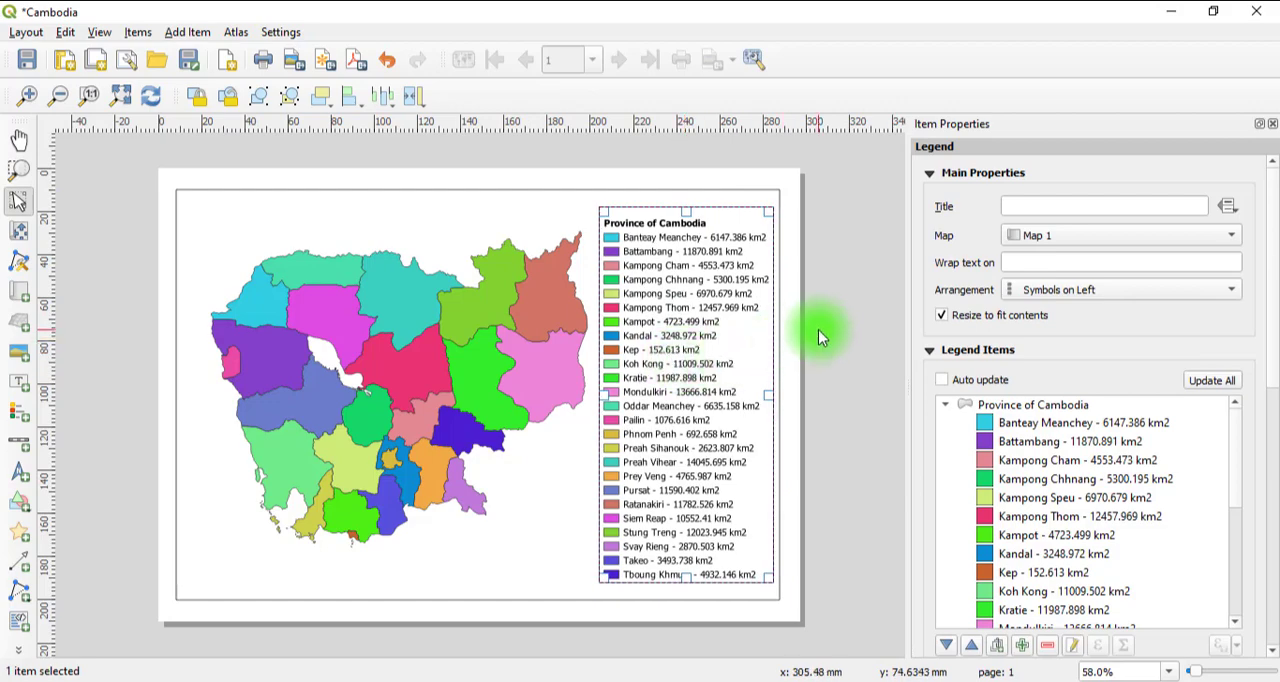
click(819, 324)
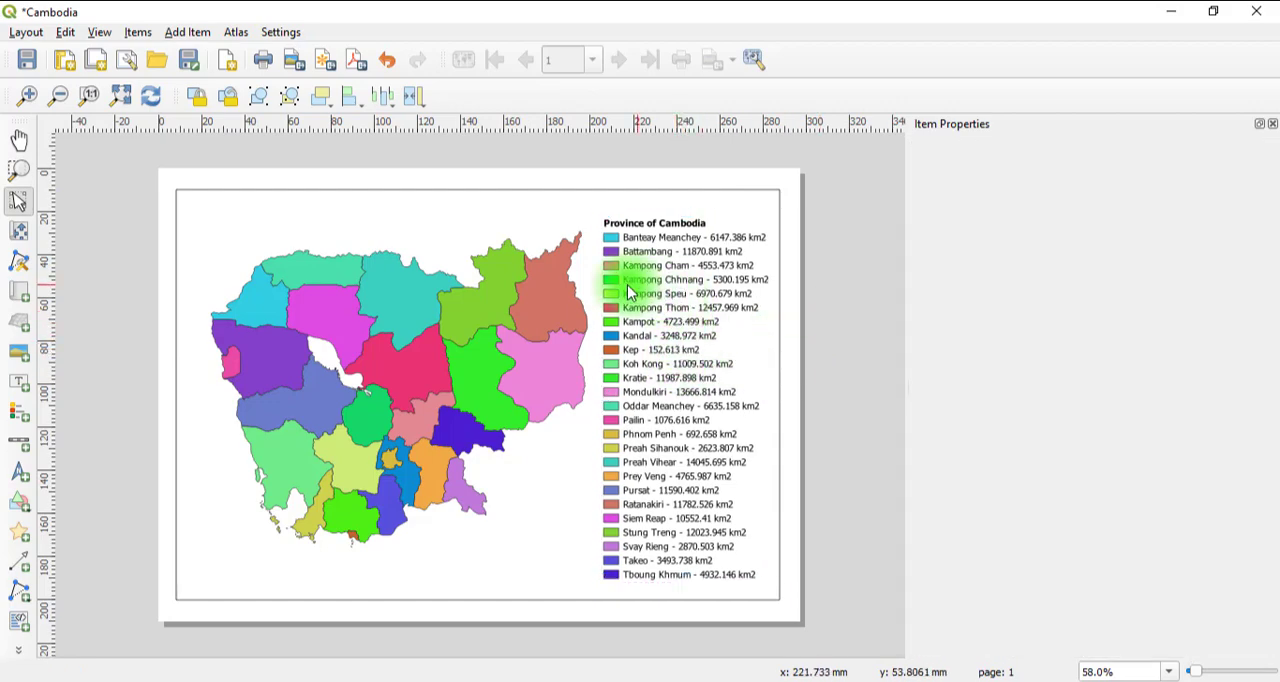
Add a scale bar below the southeastern provinces and set its style to Line Ticks Up.
click(24, 447)
drag(452, 548, 578, 582)
click(1066, 232)
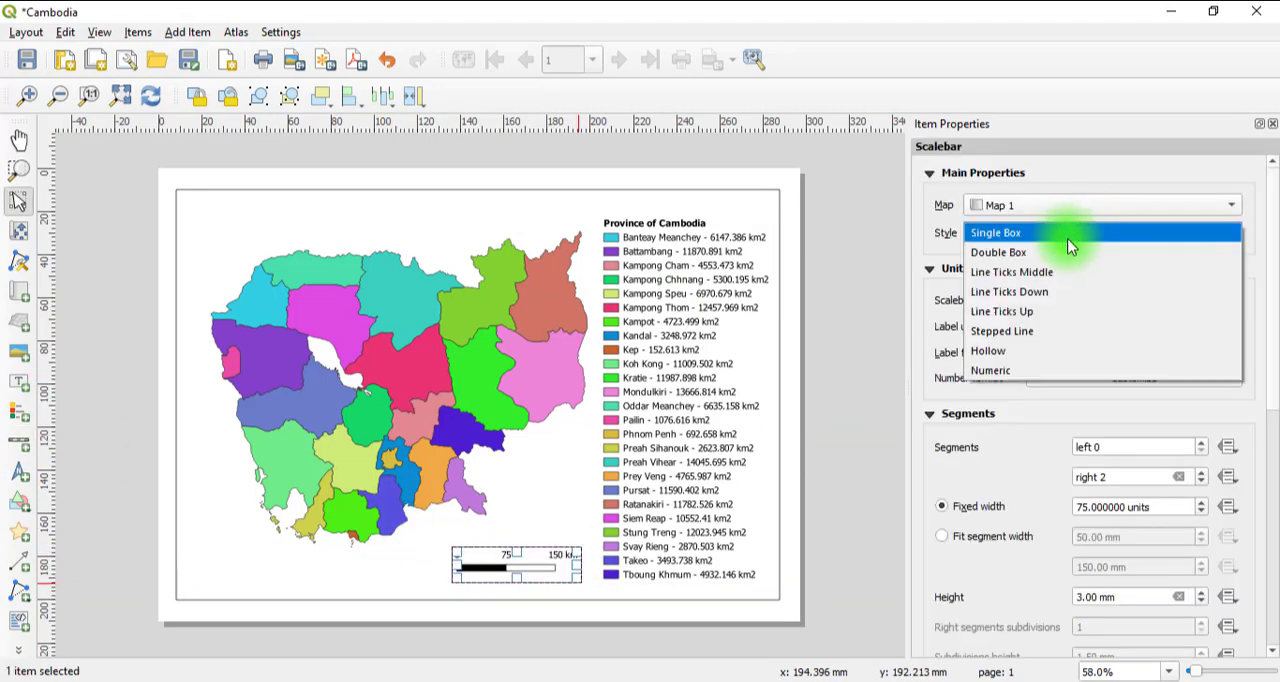
click(1035, 315)
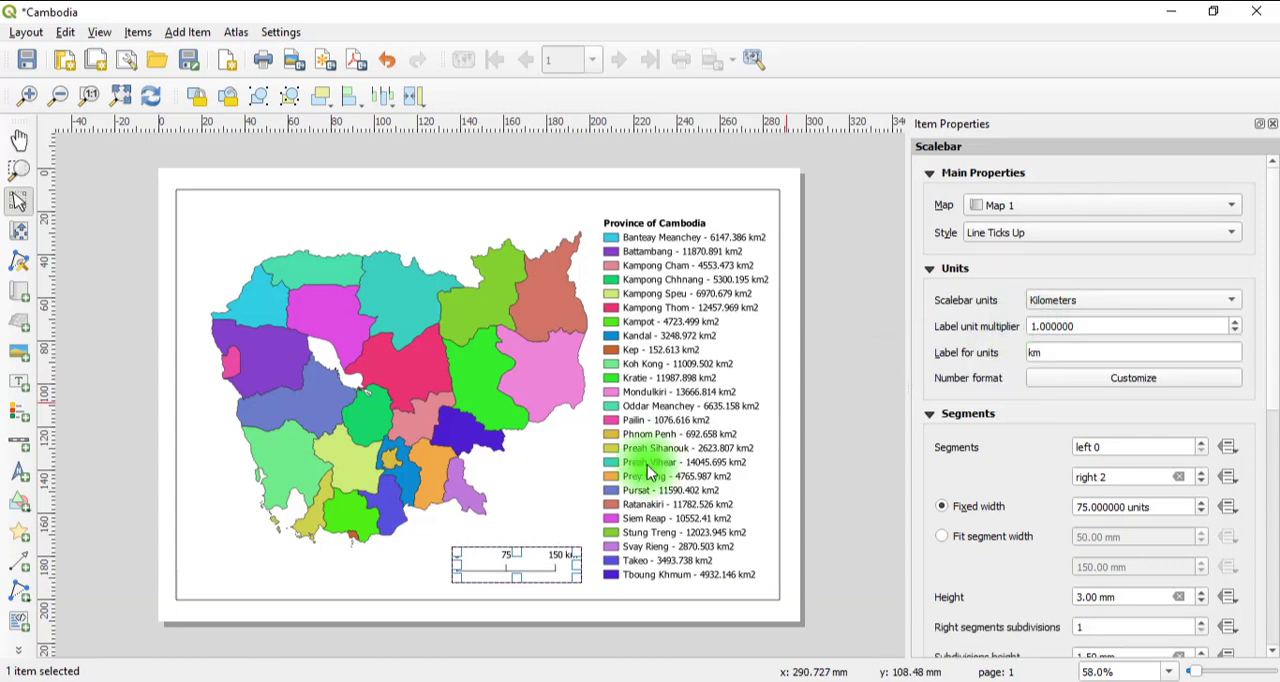
Add a north arrow above the scale bar and copy its black stroke color to its fill.
click(20, 475)
drag(549, 531, 785, 489)
scroll(1087, 528, down, 6)
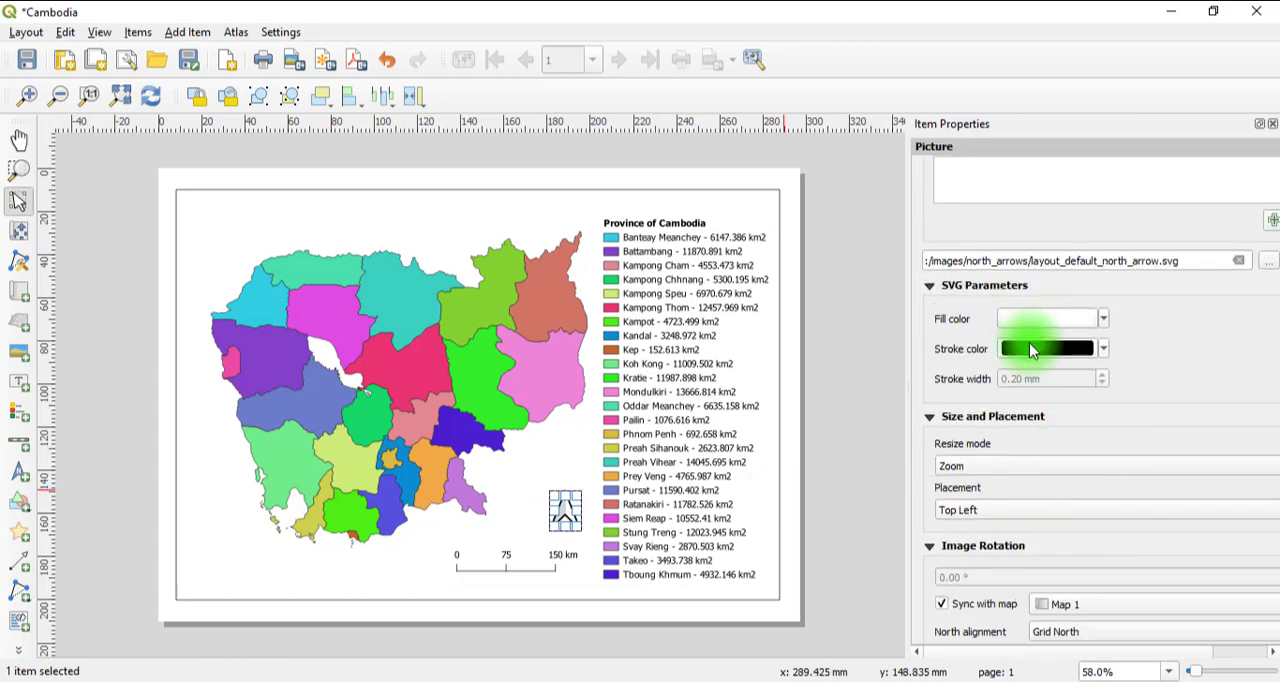
drag(1029, 345, 1038, 317)
click(607, 614)
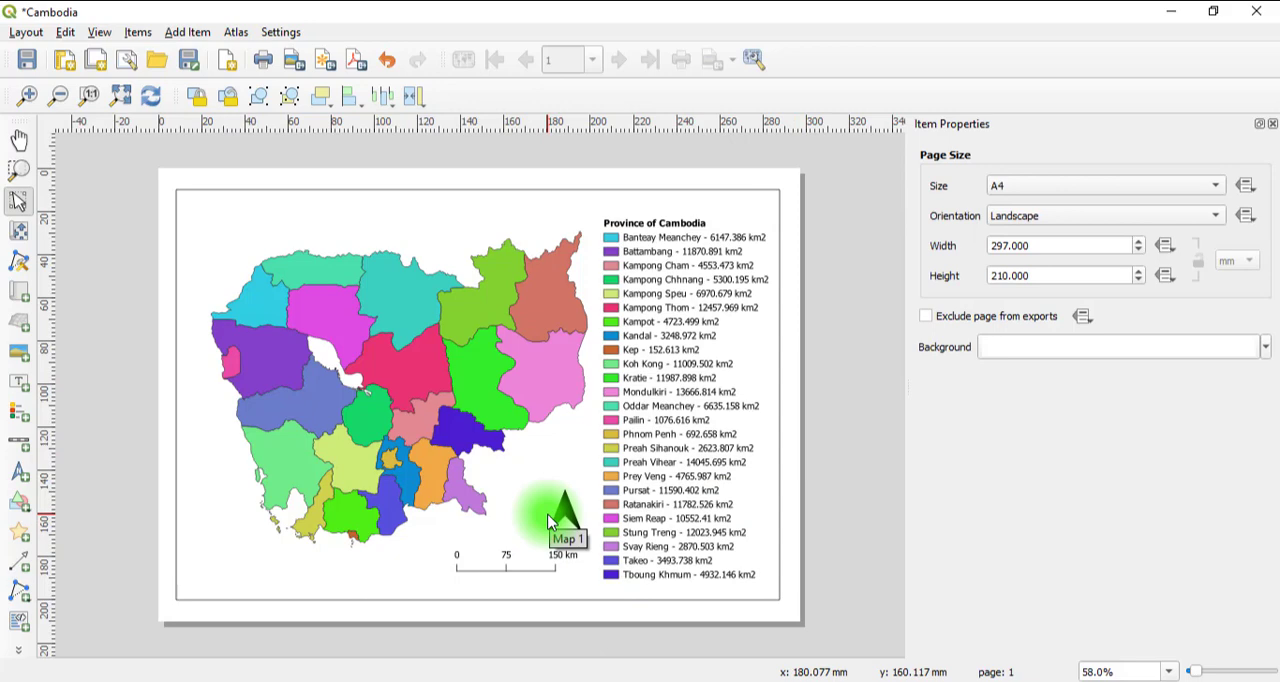
Add a grid to the map and open its properties for modification.
click(200, 214)
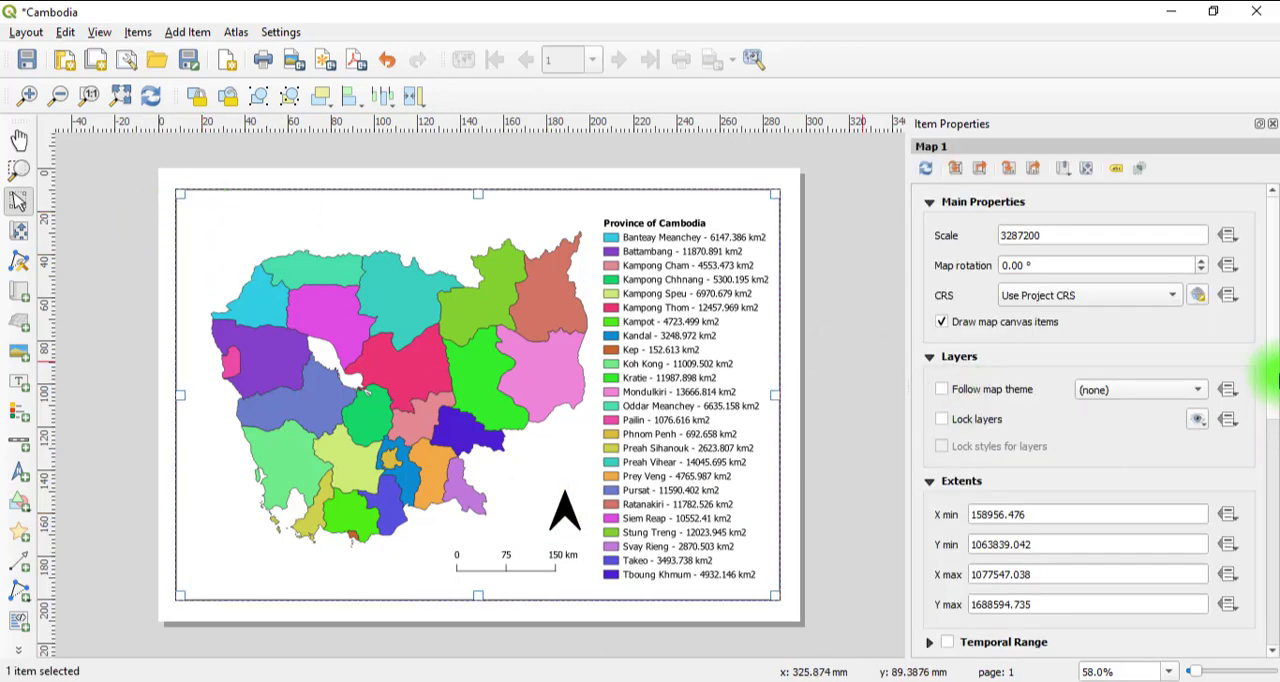
drag(1276, 378, 1266, 563)
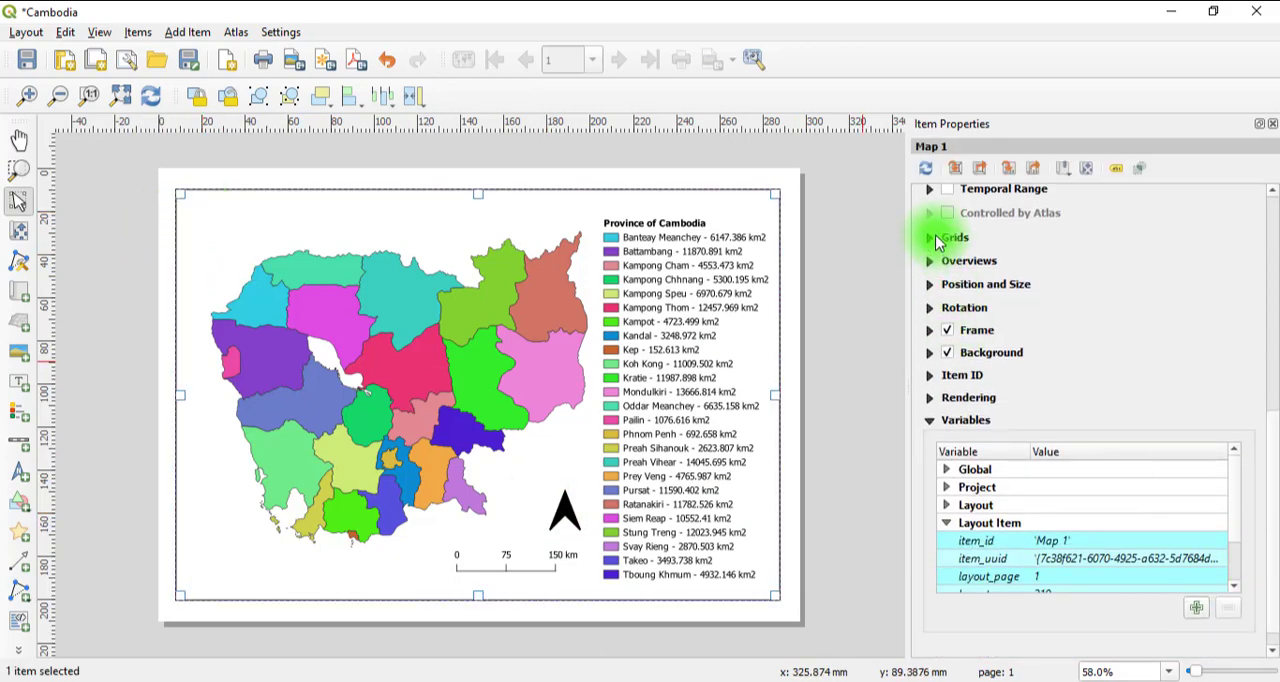
click(937, 238)
click(968, 271)
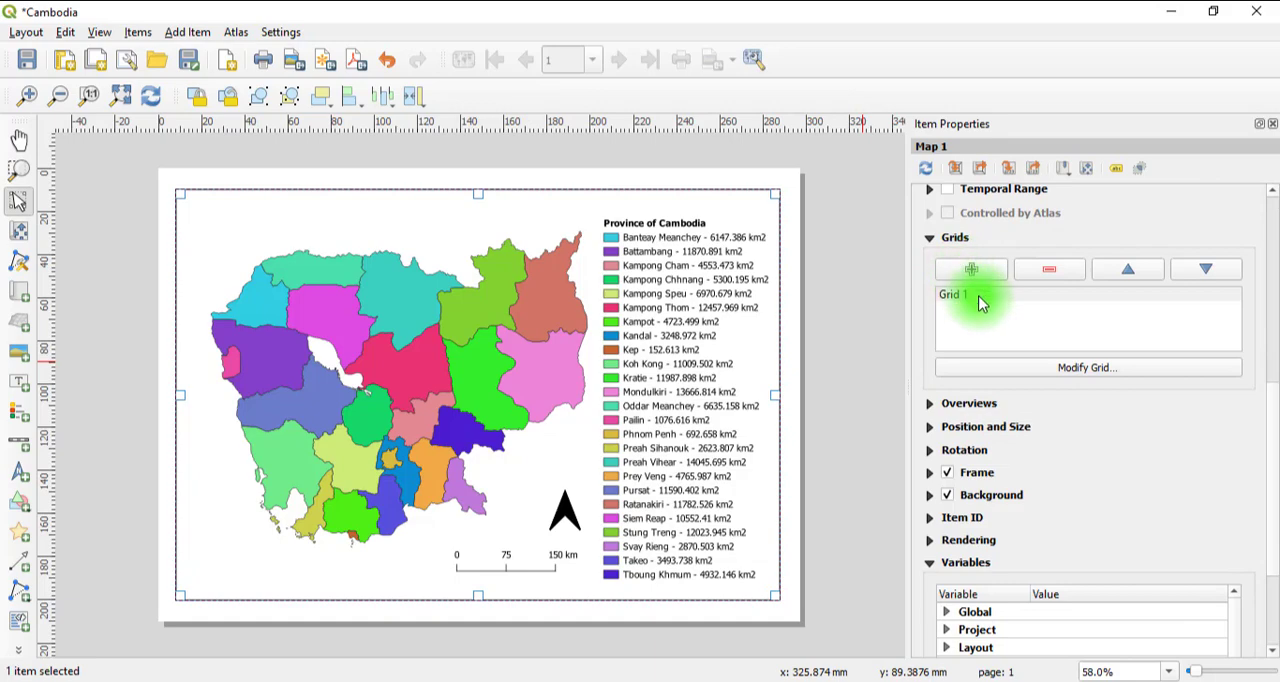
click(1040, 370)
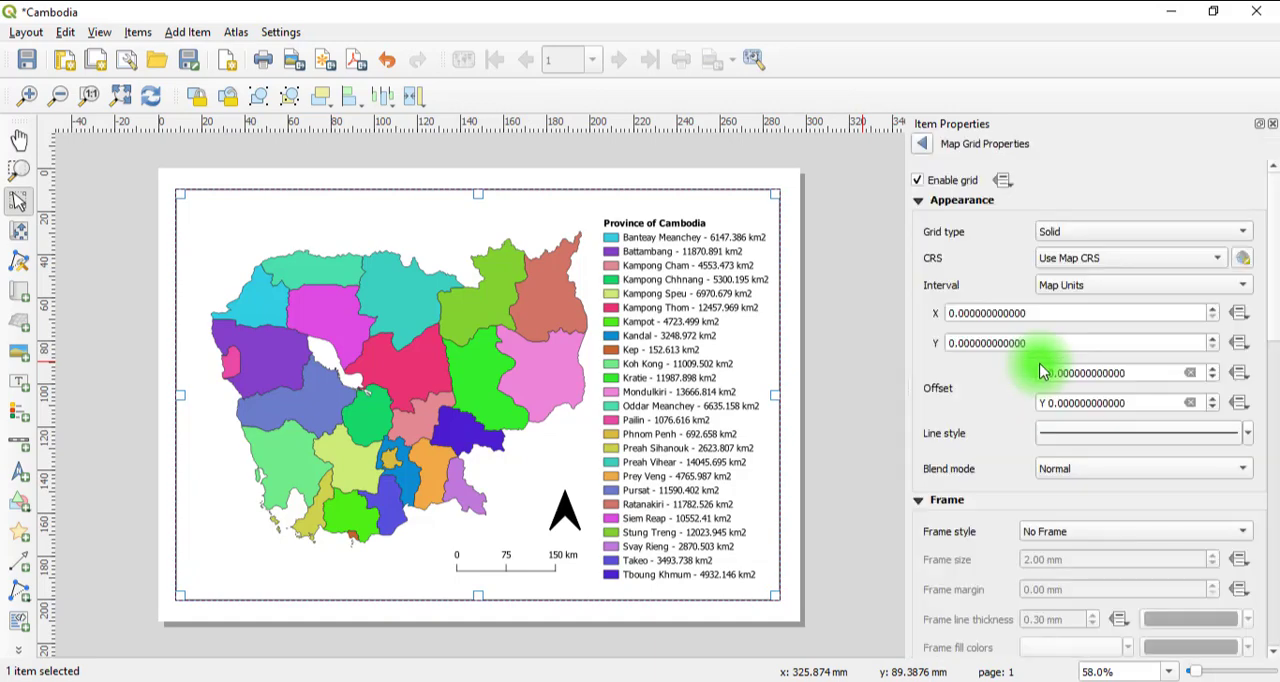
Set the grid type to Frame and annotations only and its CRS to EPSG:4326 - WGS 84.
click(1065, 237)
click(1068, 288)
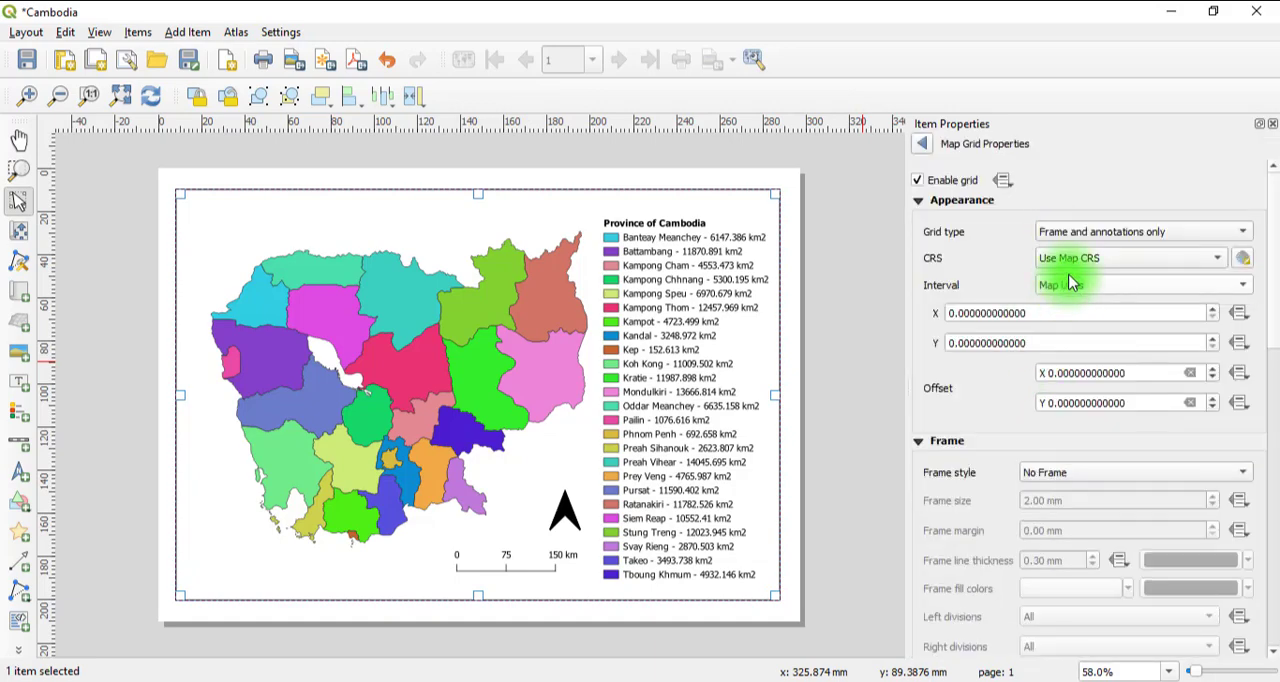
click(1065, 258)
click(1074, 294)
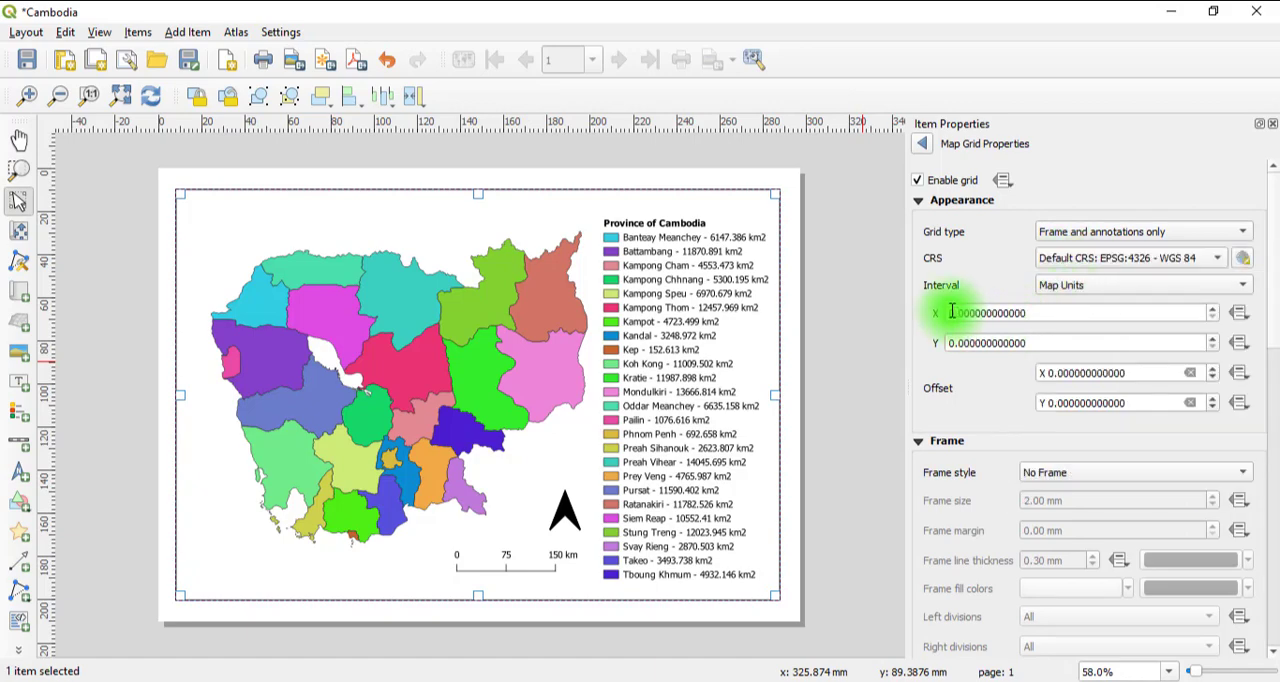
Set the grid interval to 1 map unit in both X and Y and the grid frame style to Exterior Ticks.
drag(950, 312, 957, 345)
text(1)
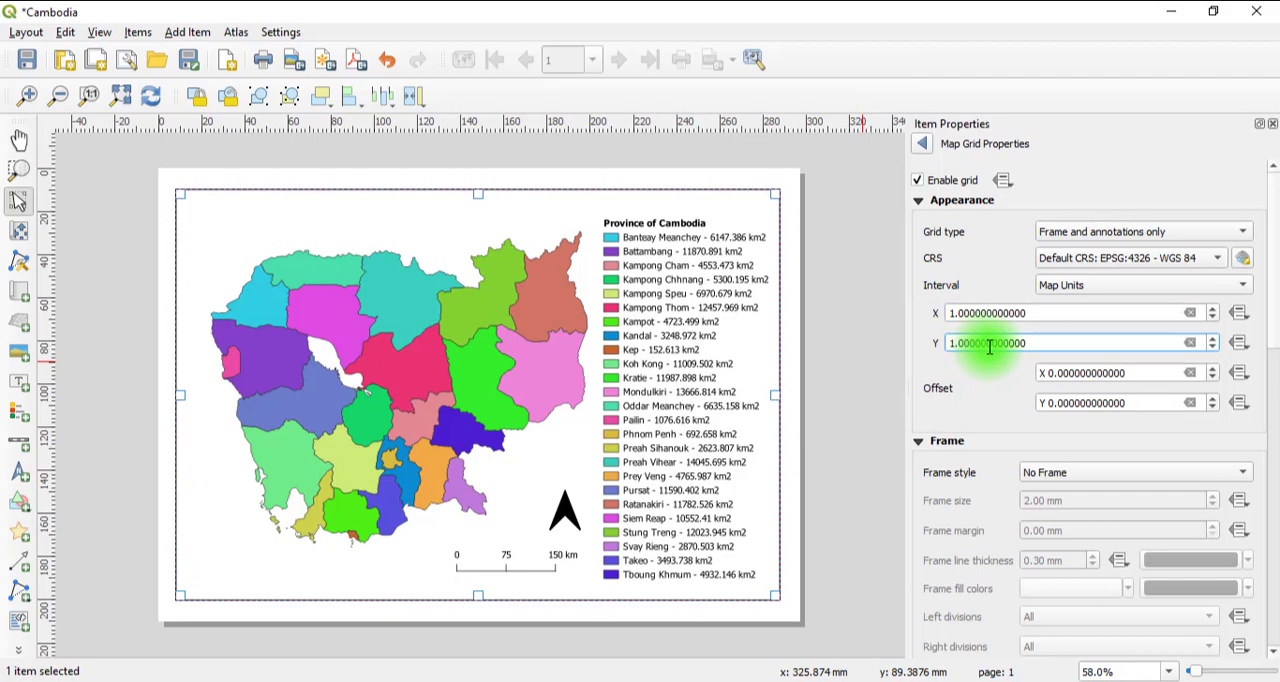
scroll(1263, 323, down, 5)
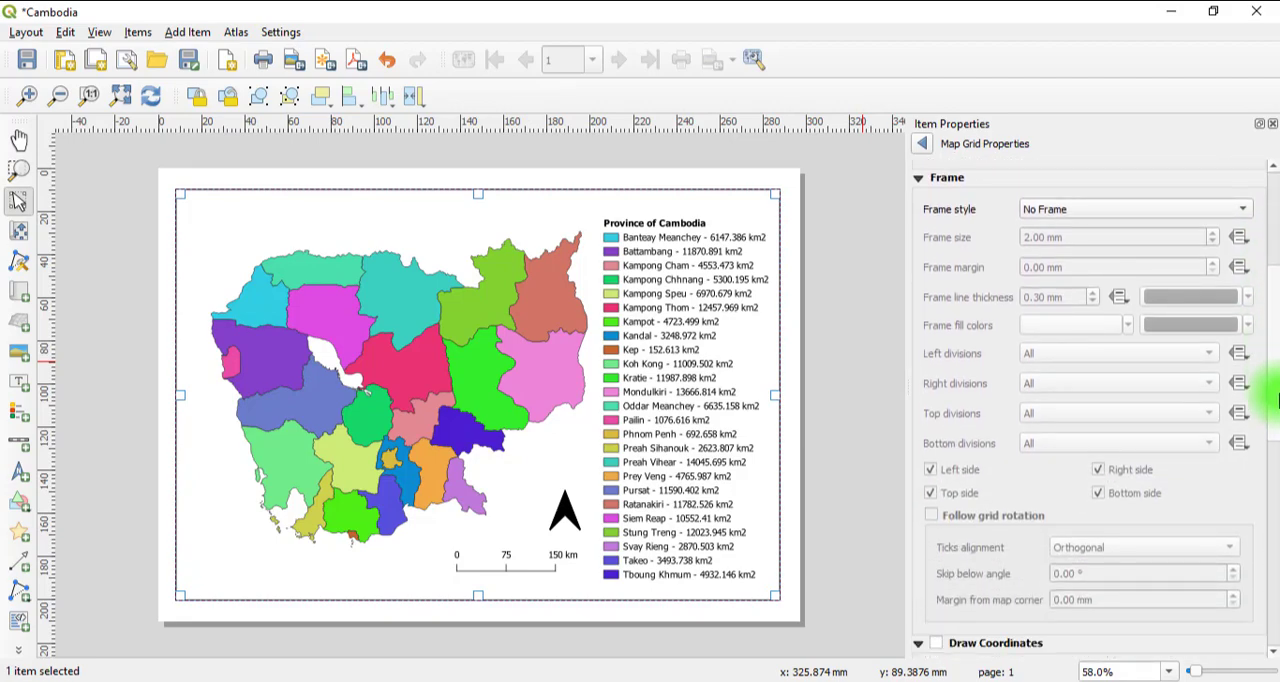
click(1045, 209)
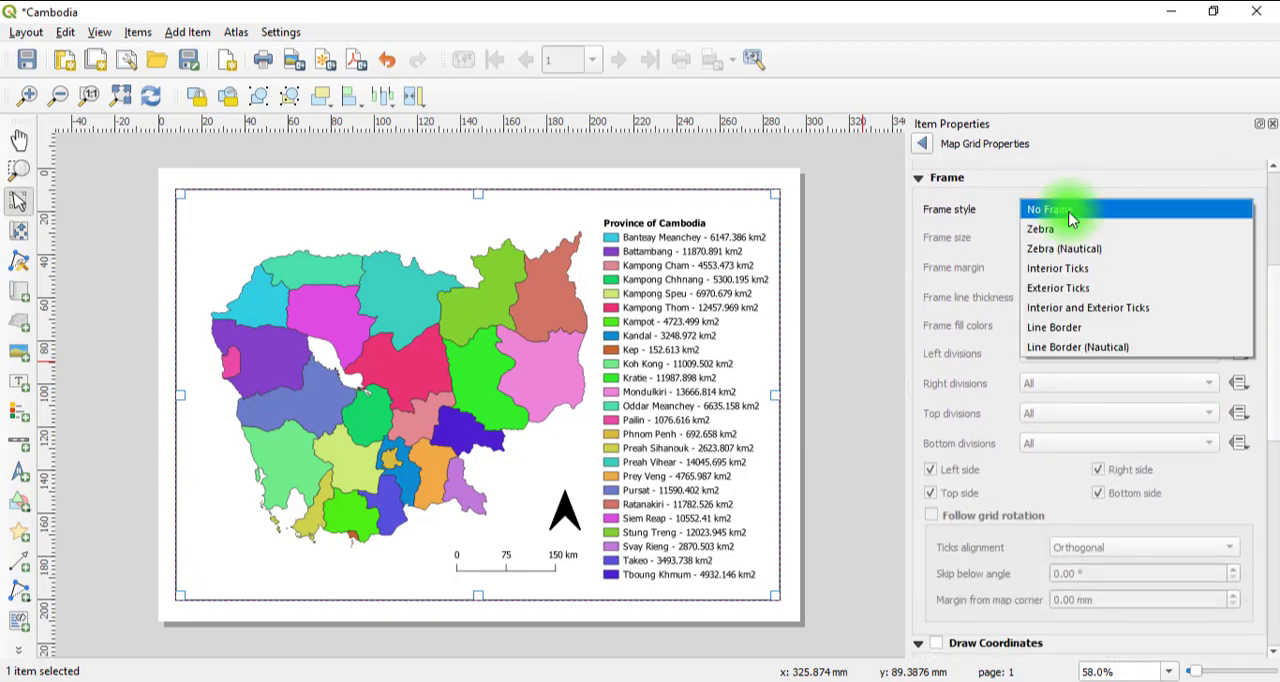
click(1065, 289)
Enable drawing of the grid coordinates and orient the left and right coordinate labels as Vertical Ascending.
scroll(1276, 303, down, 5)
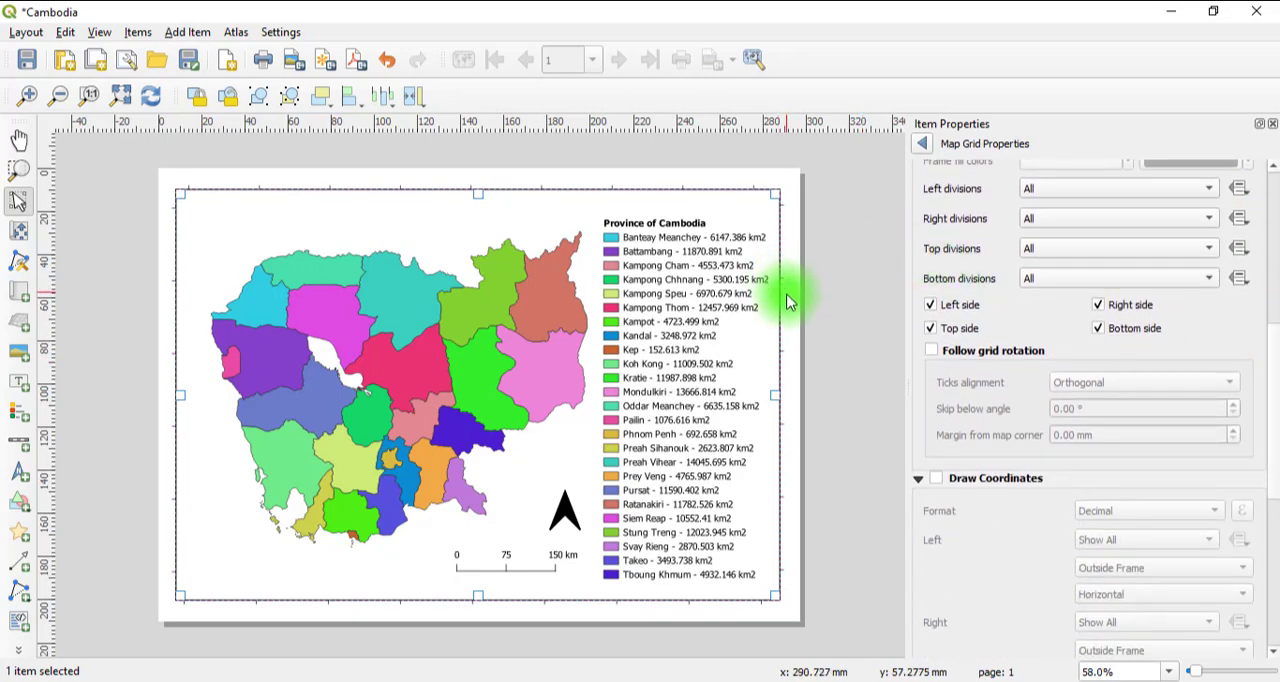
click(935, 478)
scroll(1266, 410, down, 4)
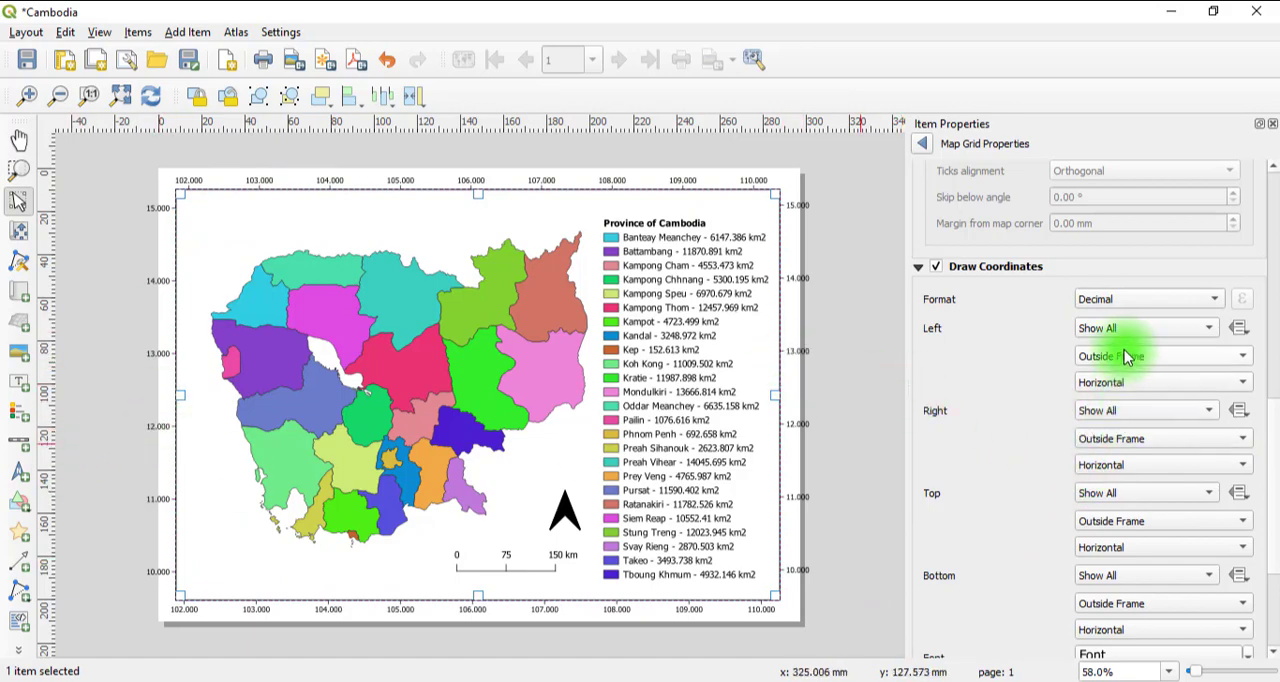
click(1124, 383)
click(1128, 401)
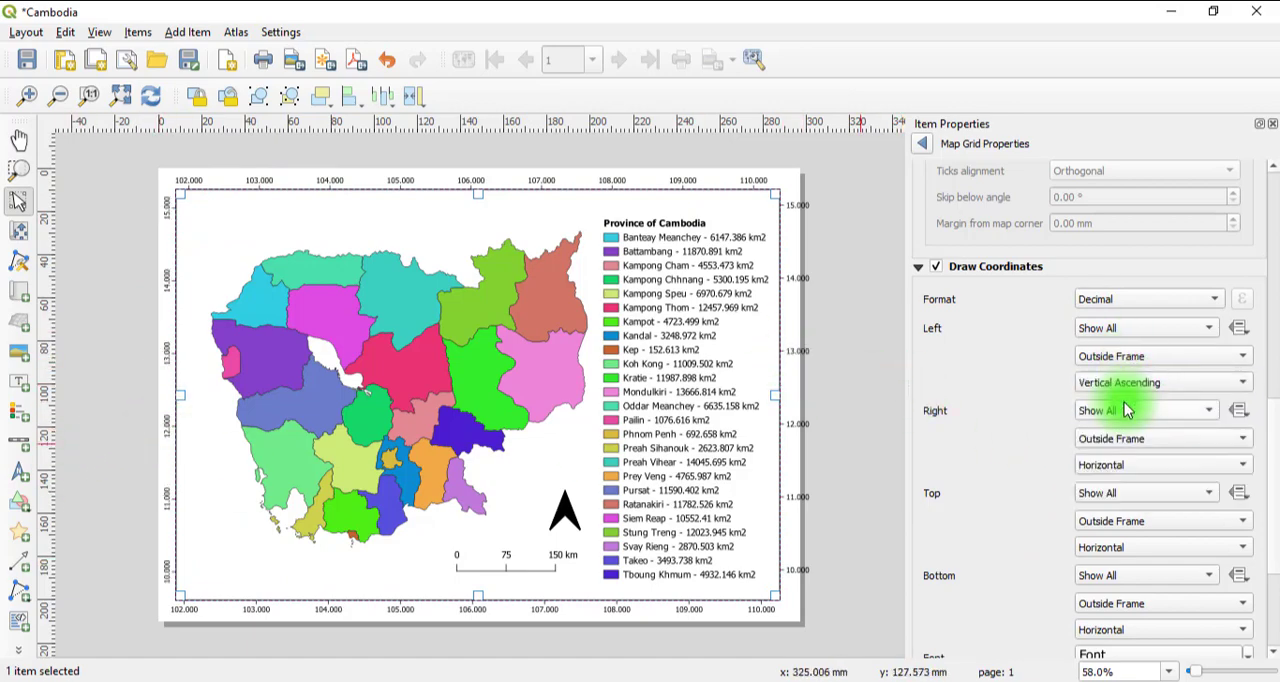
scroll(1270, 360, up, 5)
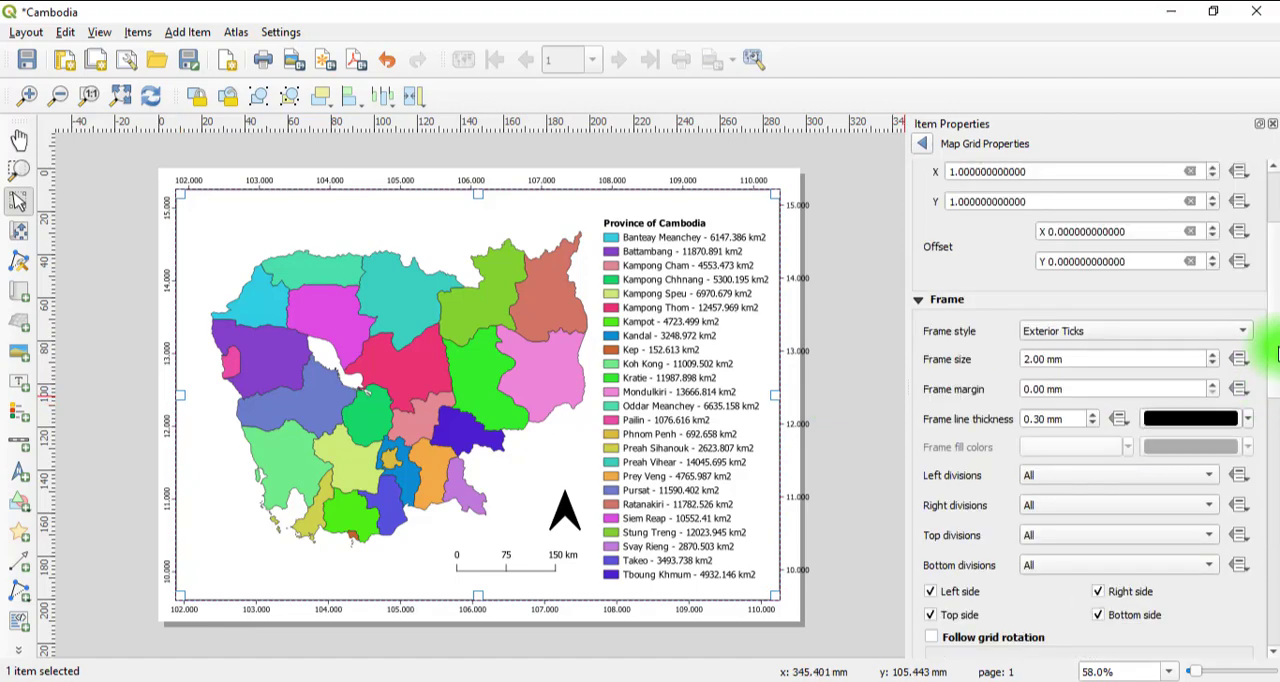
scroll(1262, 374, down, 6)
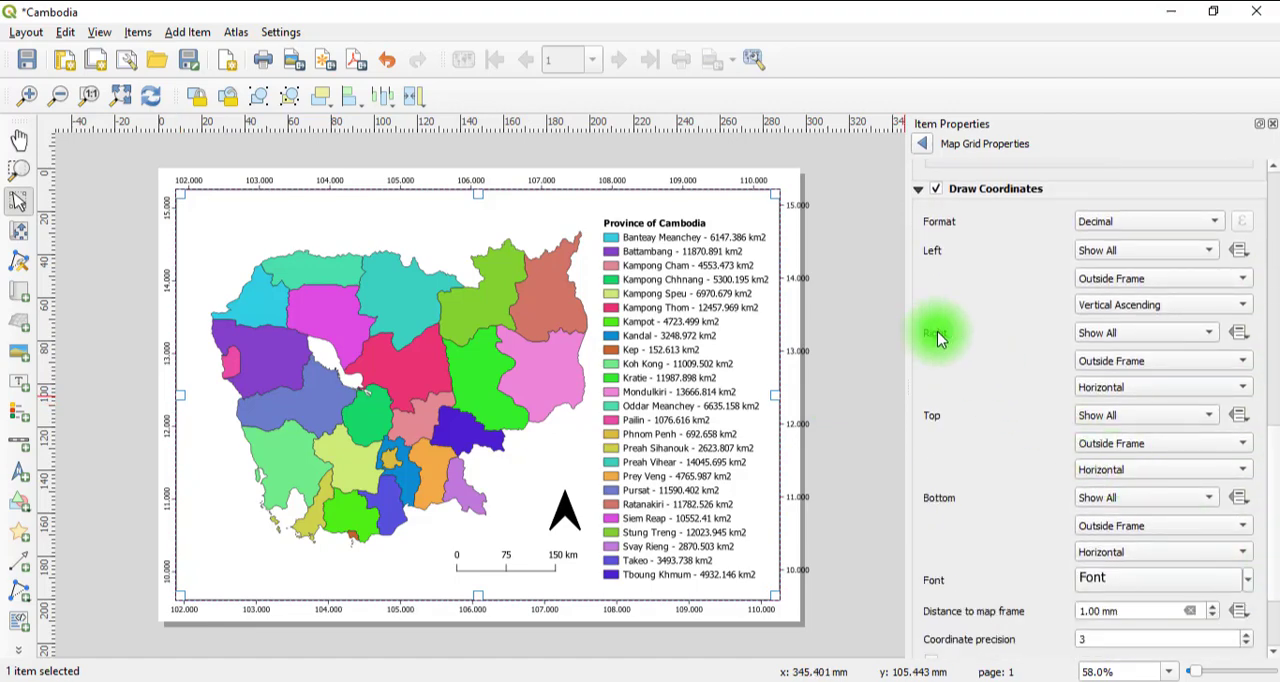
click(1090, 387)
click(1116, 410)
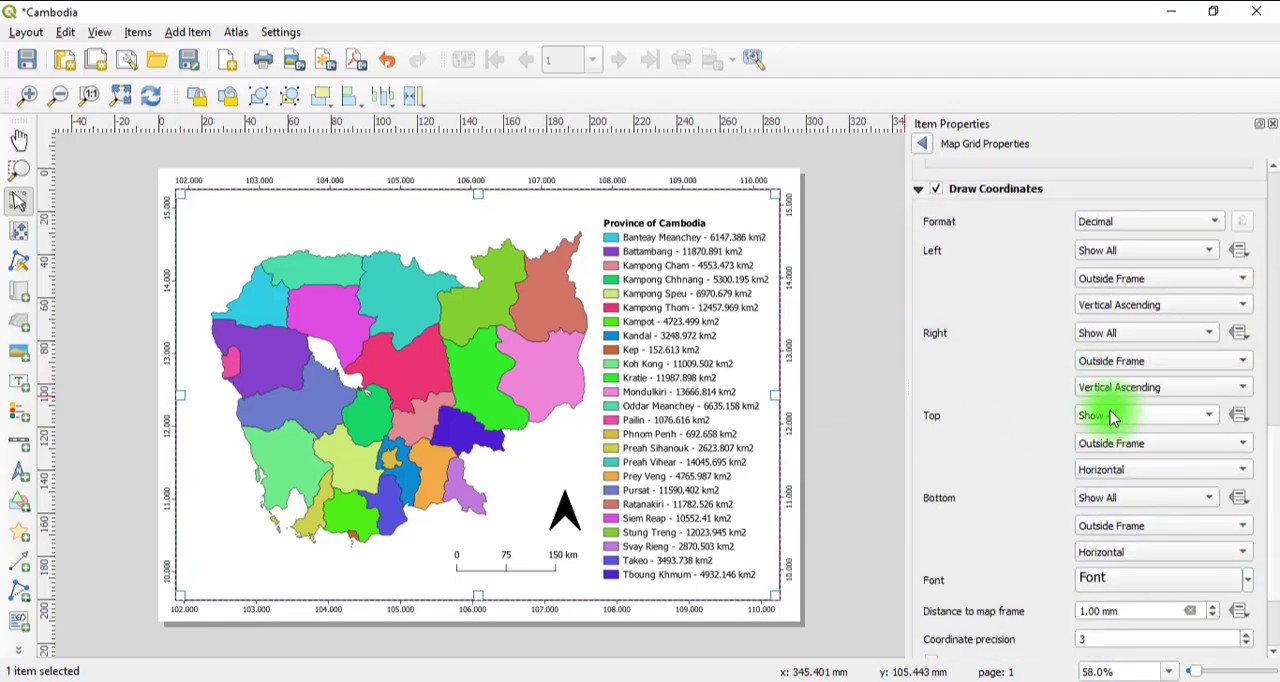
Set the coordinate format to Degree, Minute, Second with Suffix and the coordinate precision to 0, and return to the map's item properties.
scroll(1266, 391, up, 5)
scroll(1266, 434, down, 5)
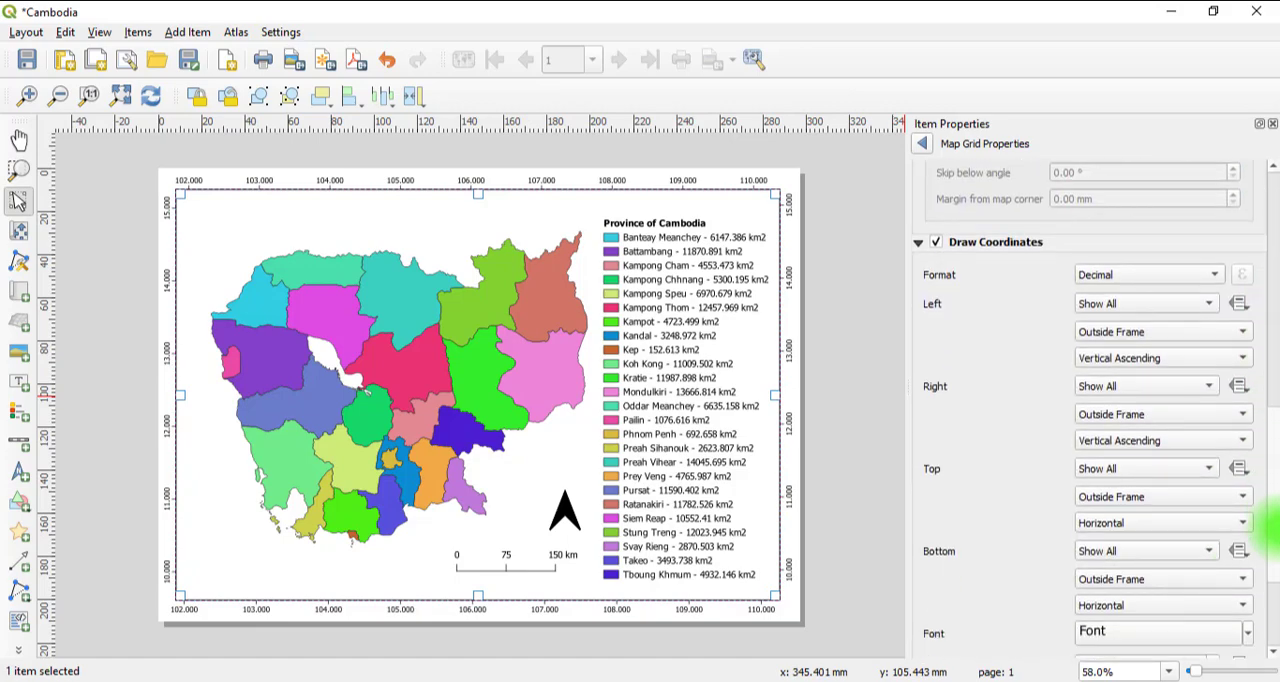
click(1100, 277)
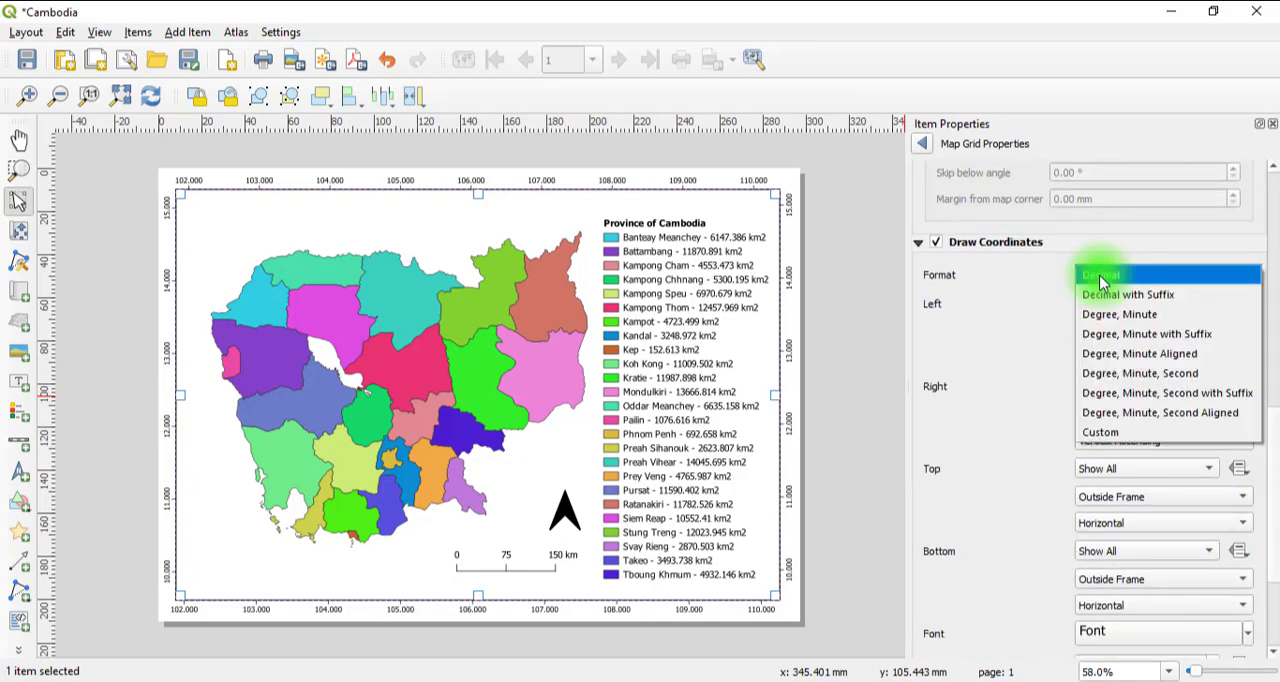
click(1168, 394)
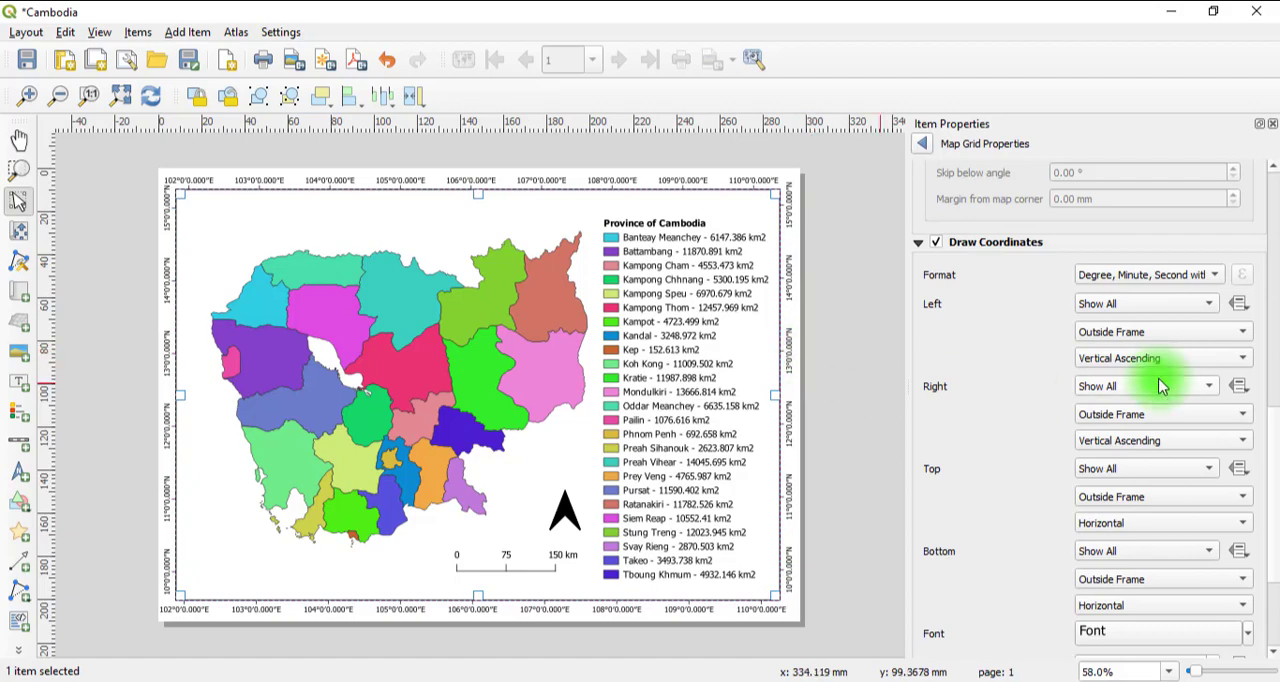
scroll(1276, 395, up, 5)
drag(1278, 380, 1276, 622)
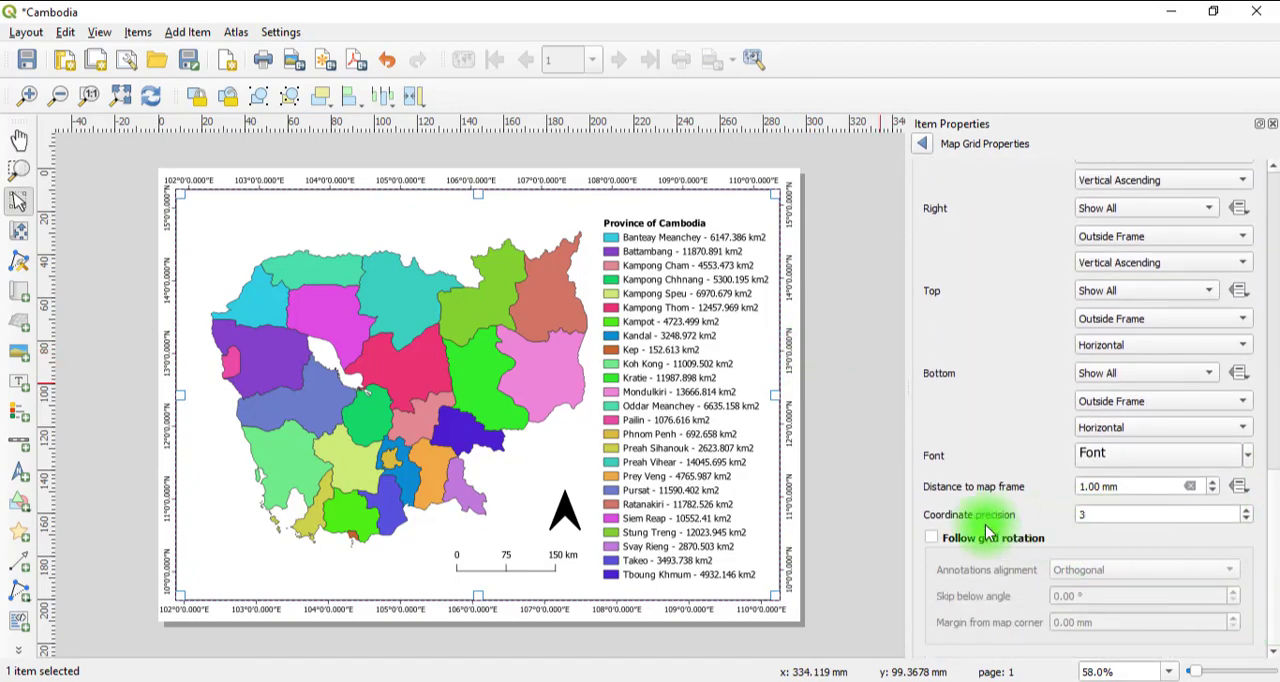
double_click(1068, 512)
text(0)
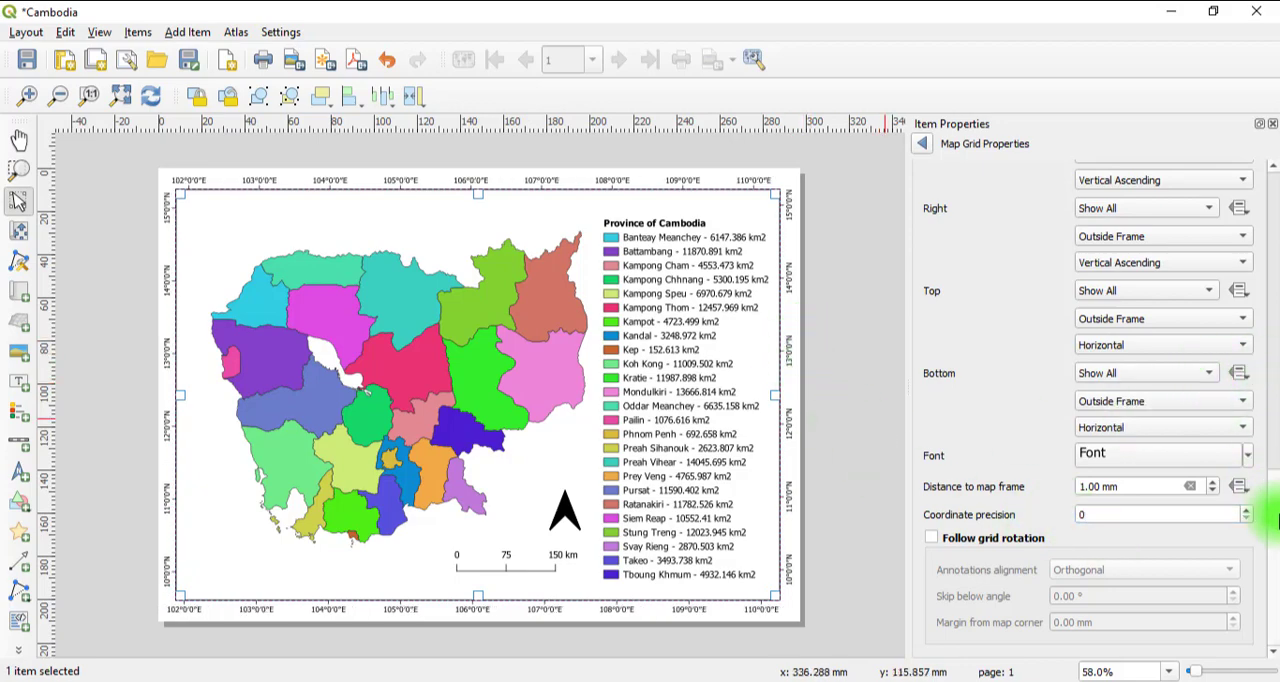
click(924, 144)
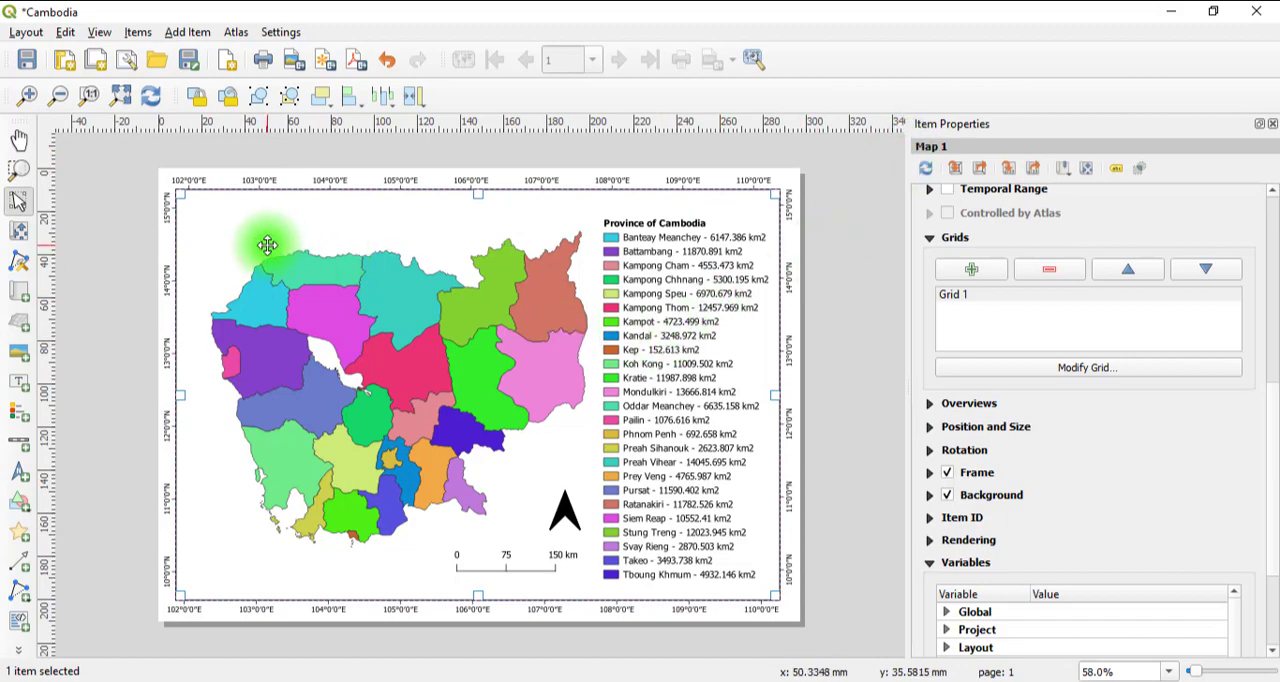
Start exporting the layout as an image and create and open a folder called Map inside the Data folder.
click(294, 59)
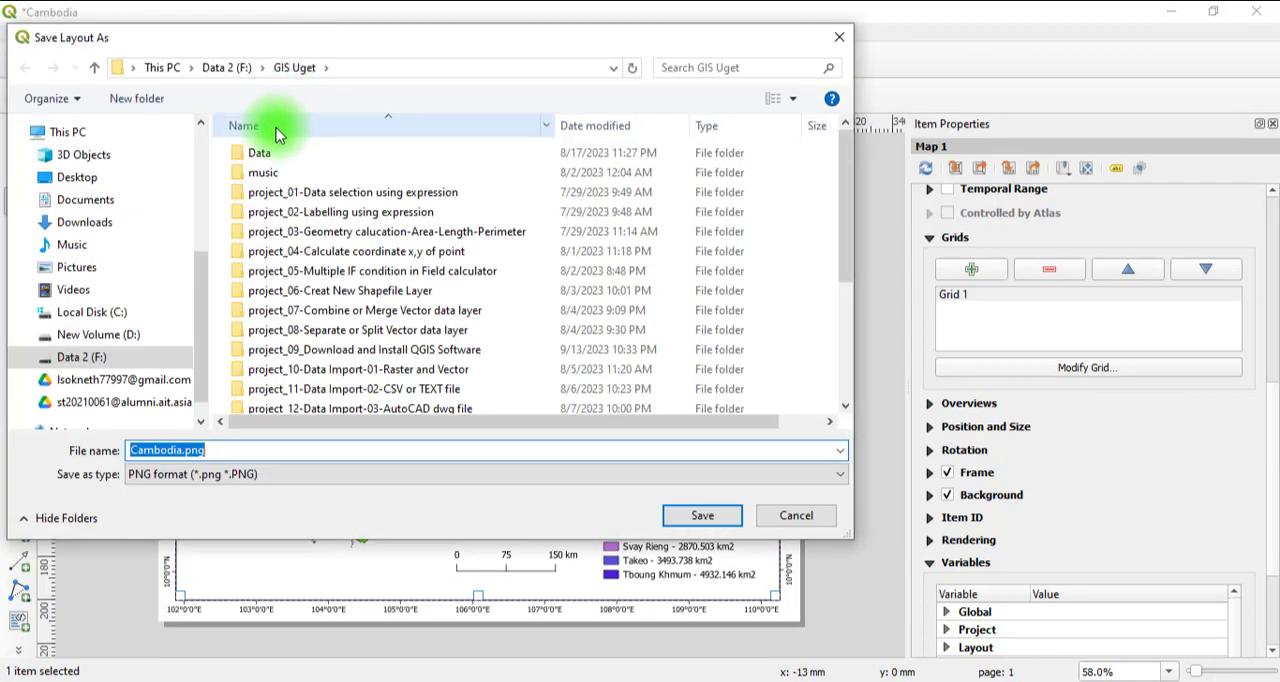
double_click(266, 153)
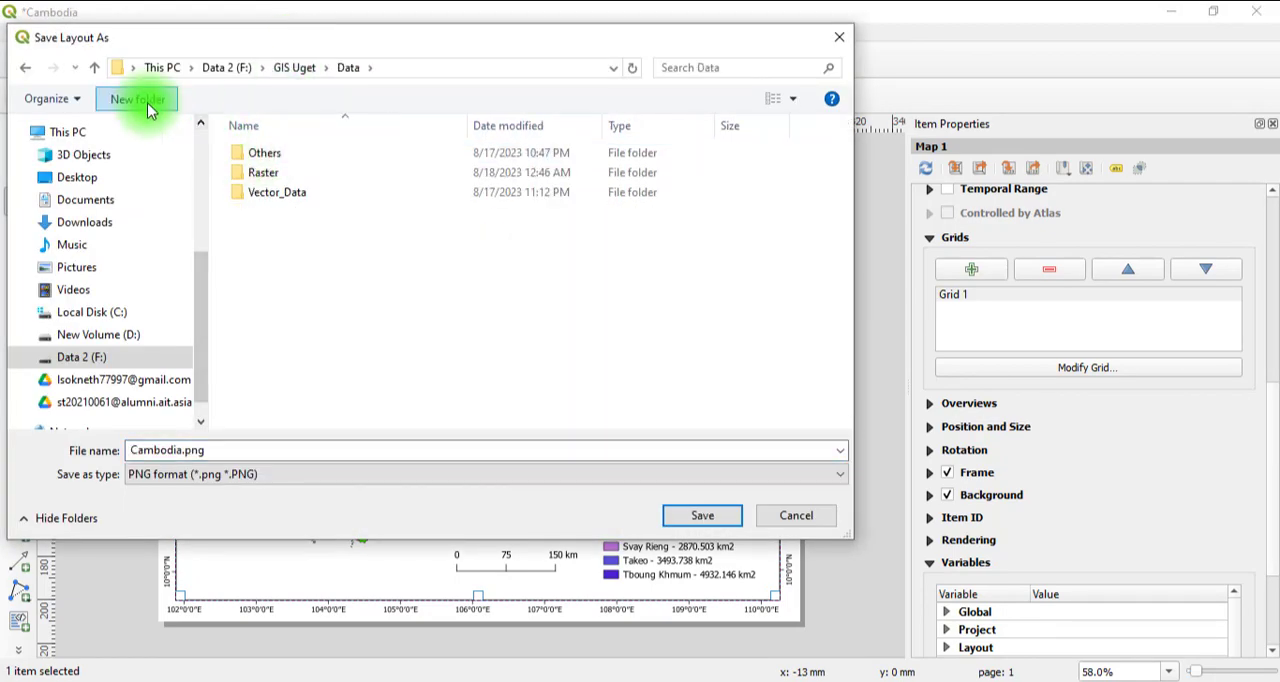
text(Map)
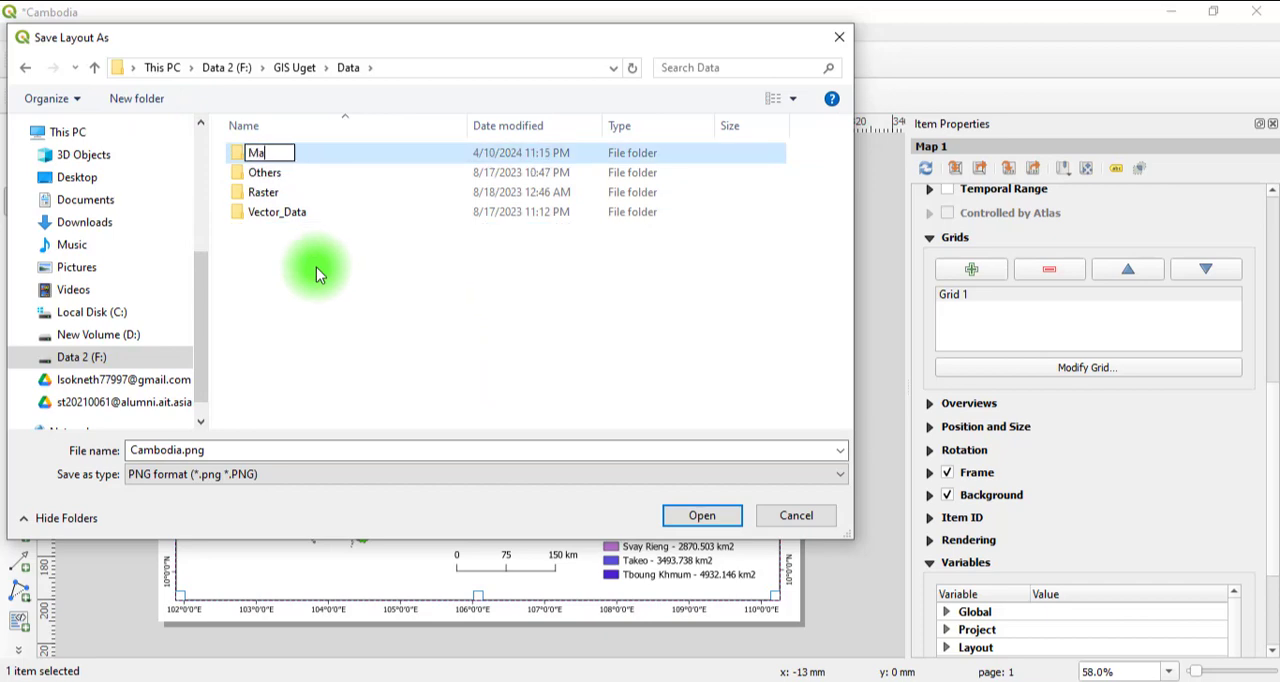
click(317, 153)
double_click(317, 153)
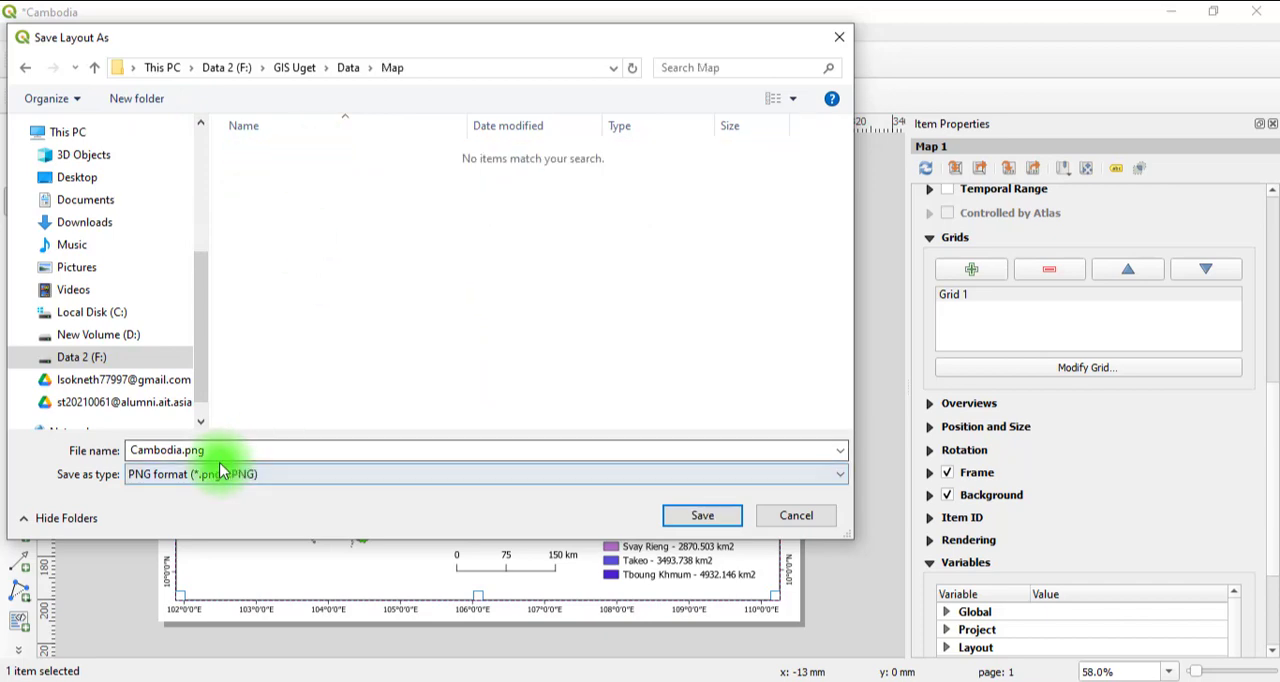
Export the layout in JPG format as Province_Cambodia.jpg, keeping the default image export options.
double_click(133, 450)
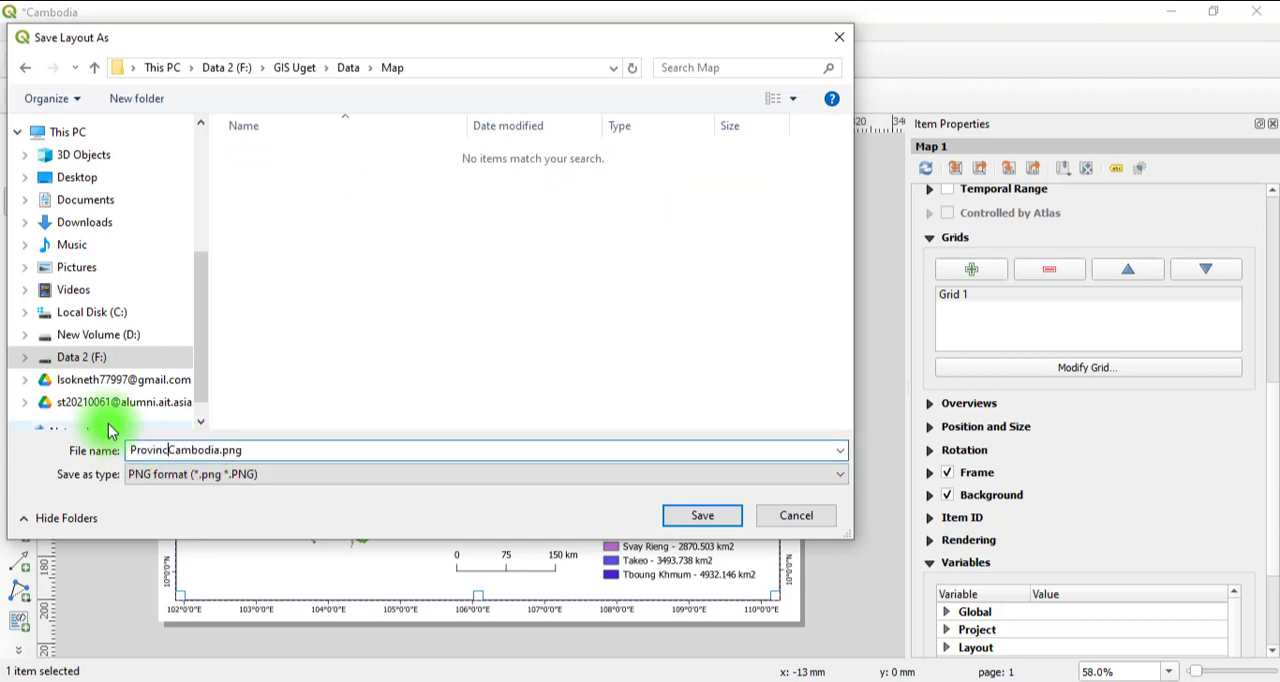
click(289, 474)
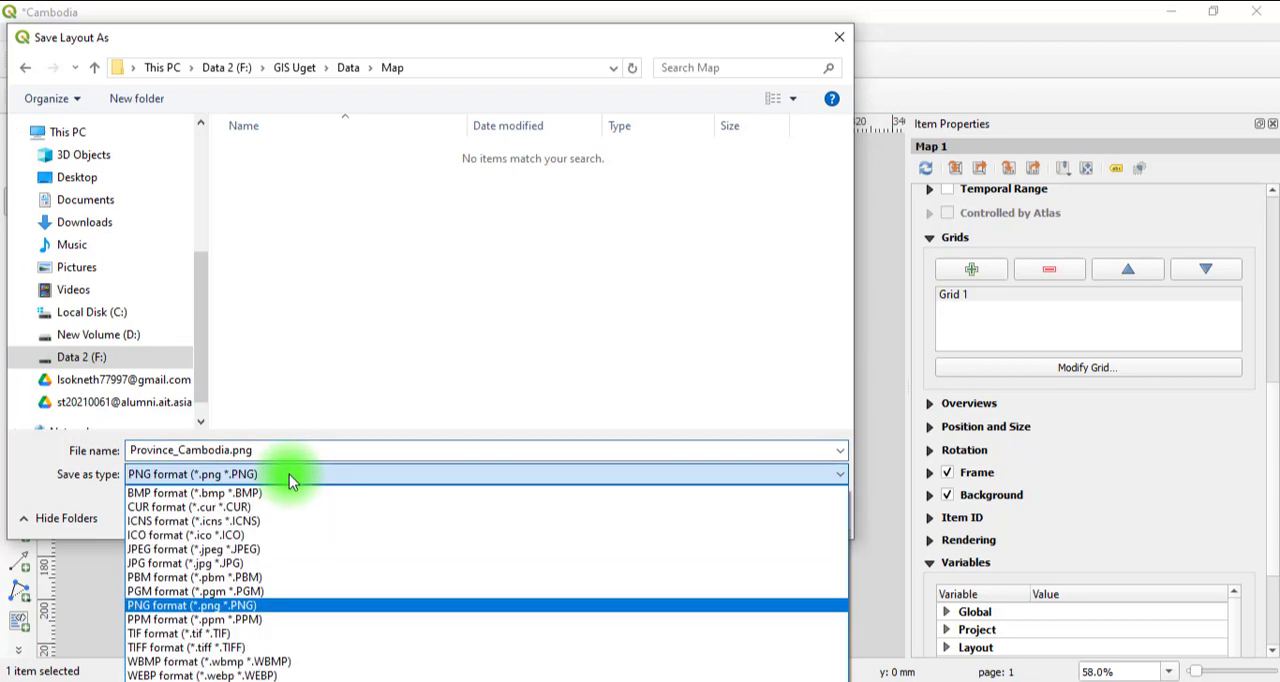
click(266, 564)
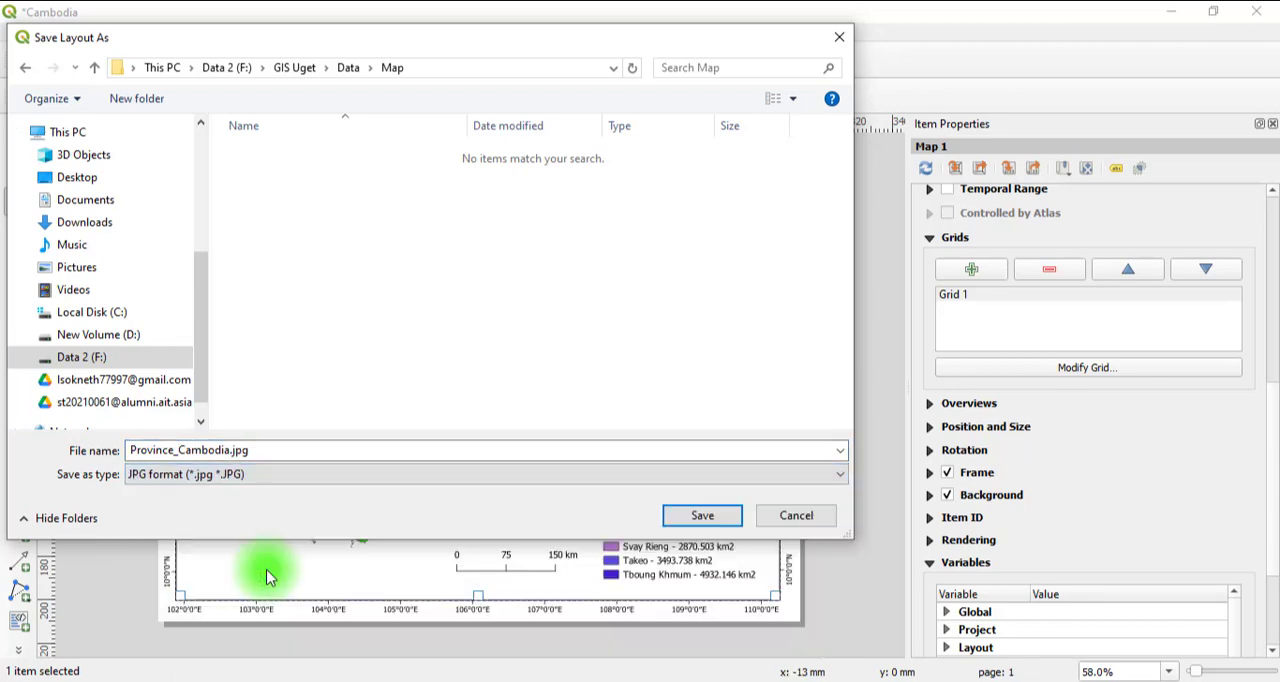
click(703, 518)
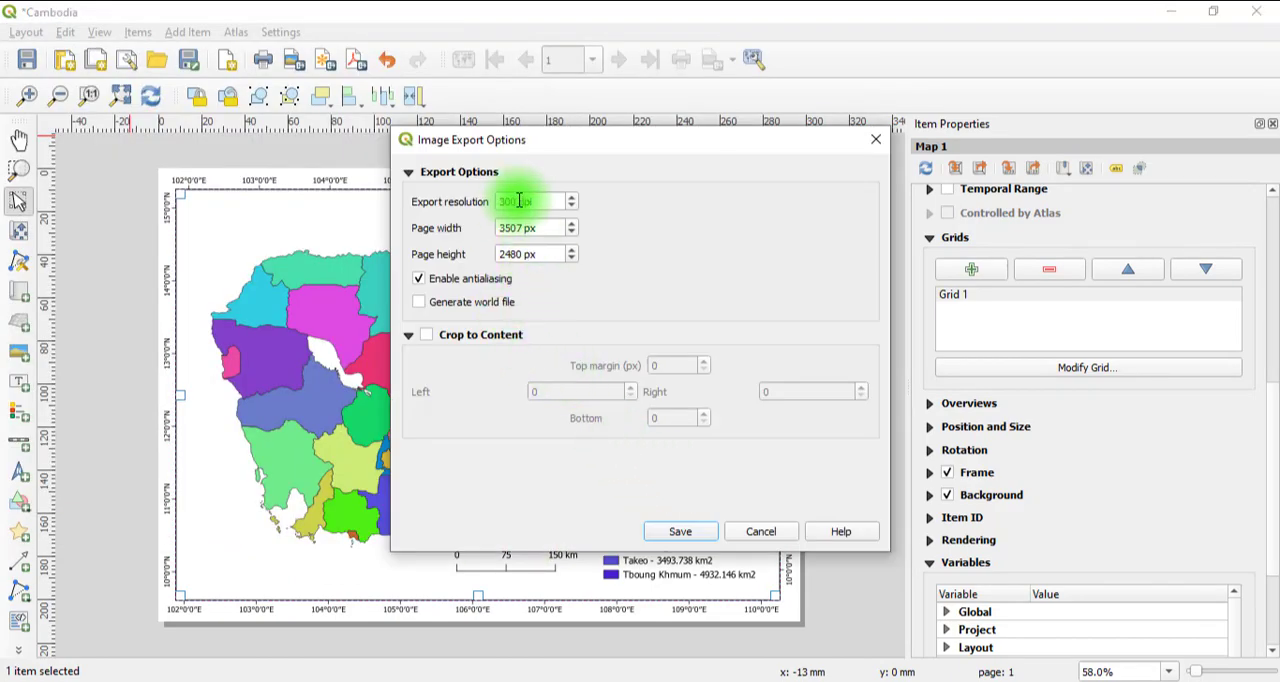
click(672, 528)
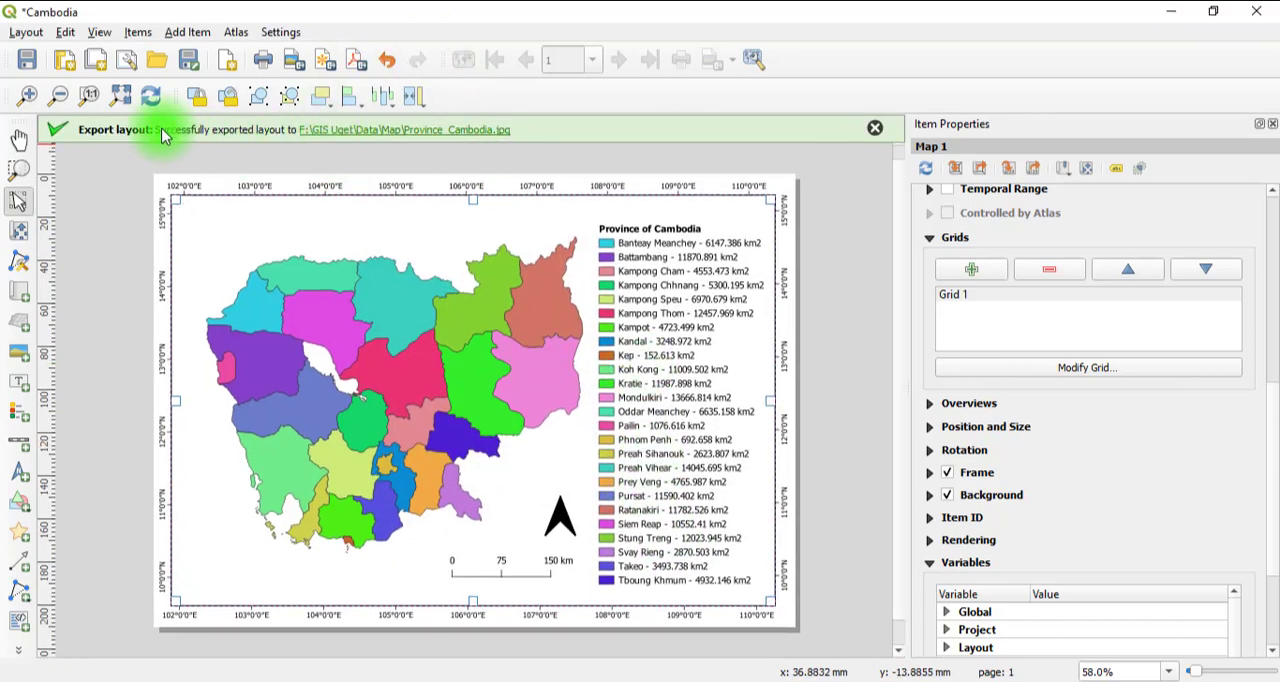
Go to the export folder in File Explorer and view Province_Cambodia.jpg in the image viewer.
click(472, 140)
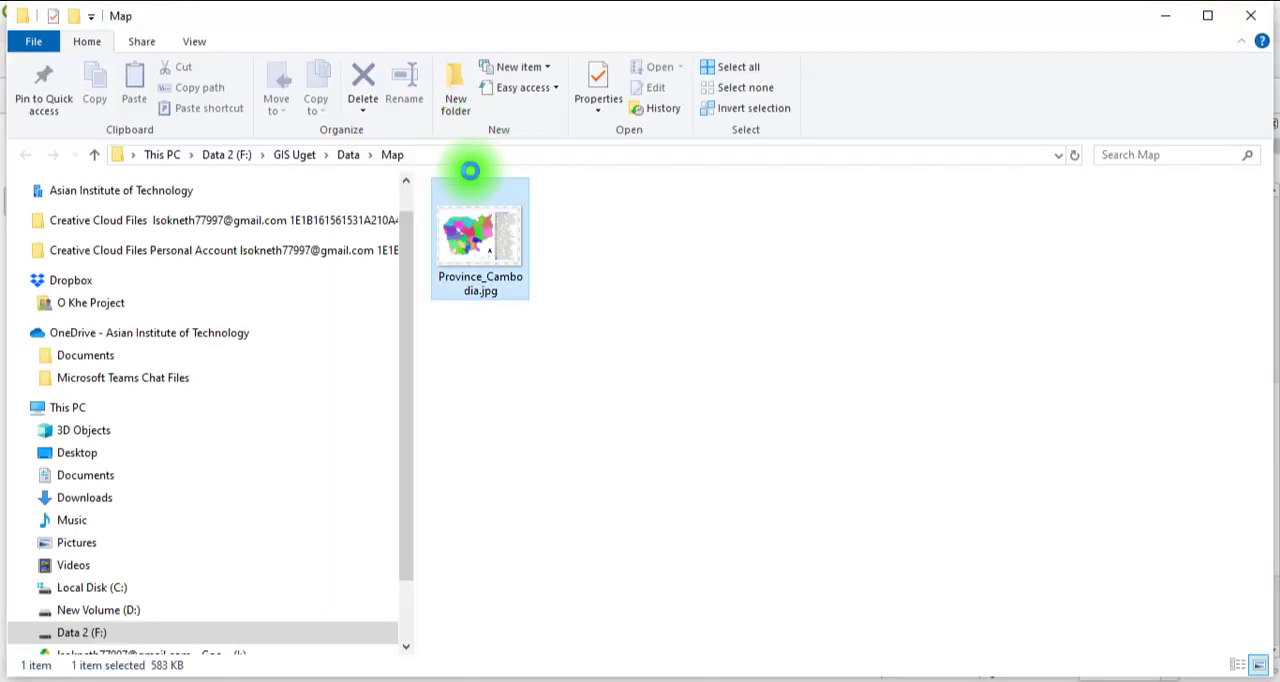
double_click(490, 258)
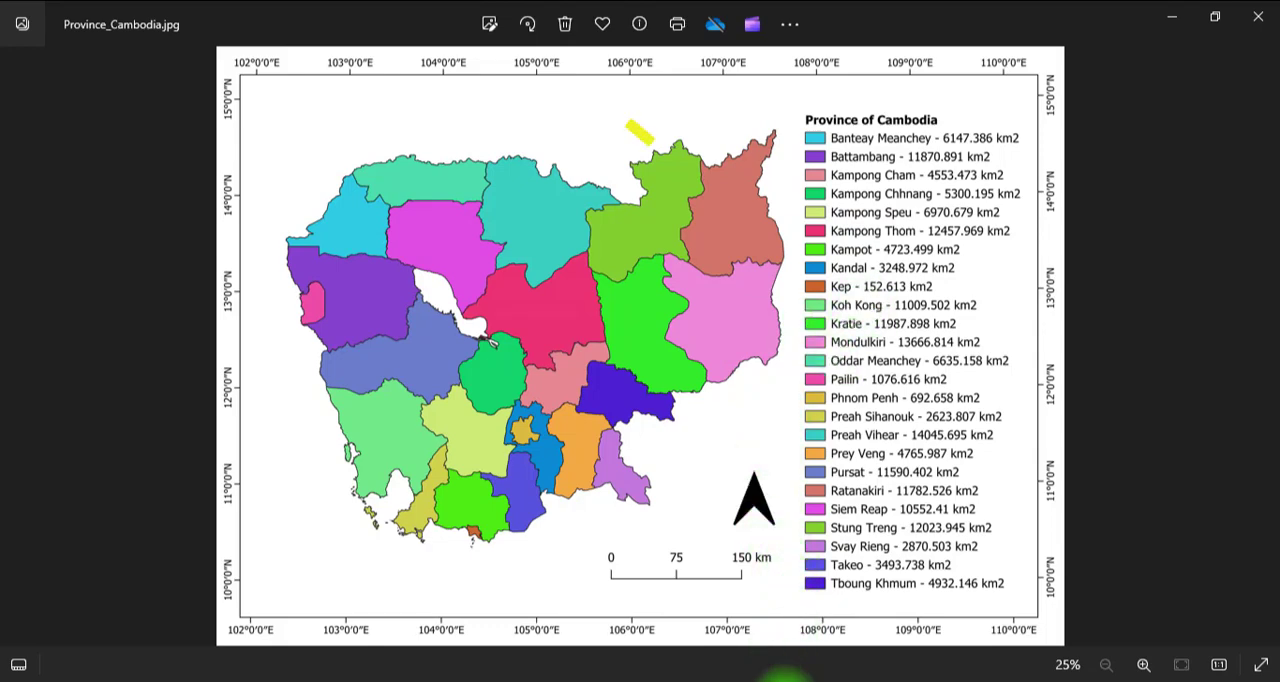
mouse_move(785, 681)
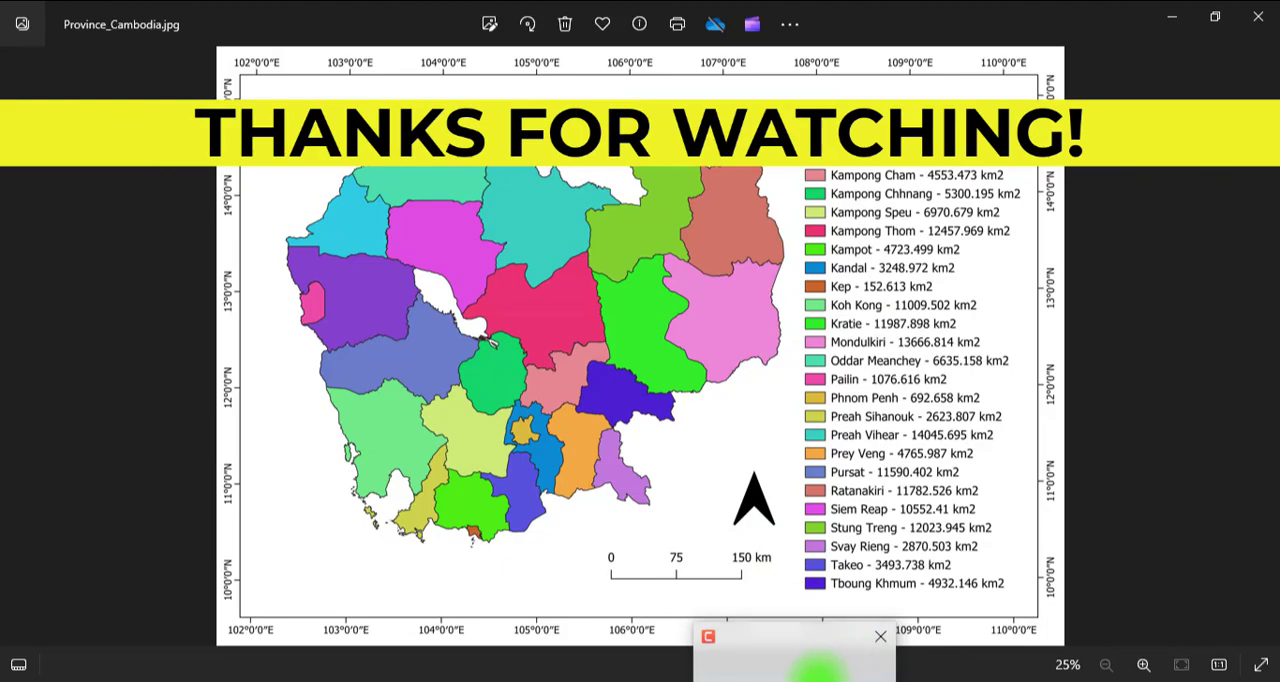